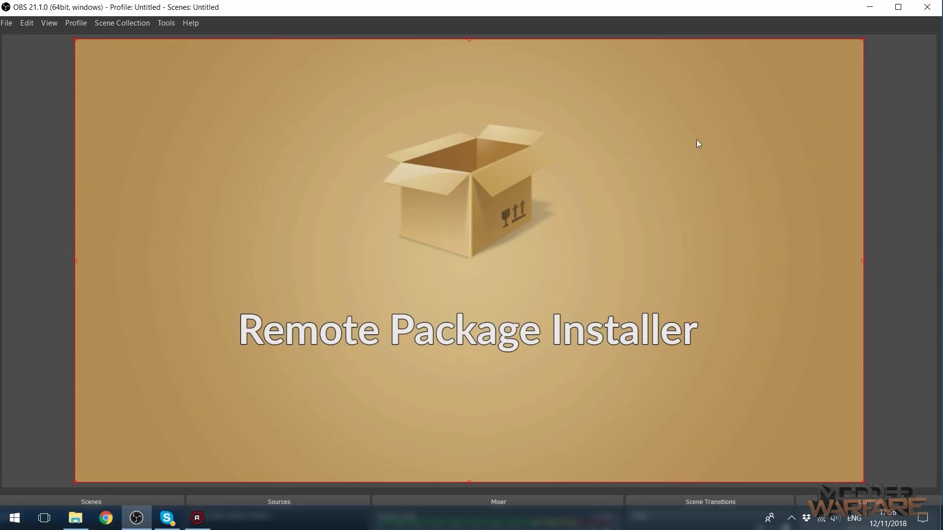
# - Minimize OBS and look over the files in the pkg sender folder
pyautogui.click(864, 4)
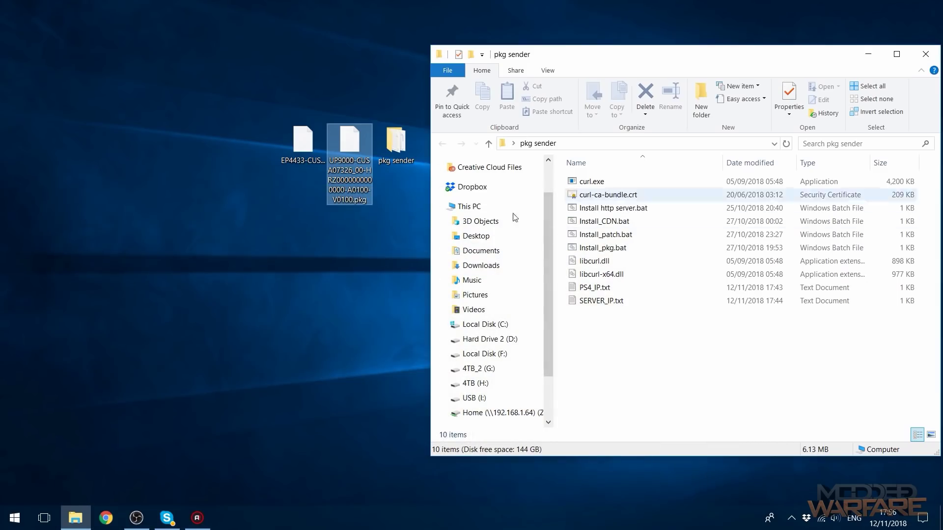
pyautogui.click(406, 139)
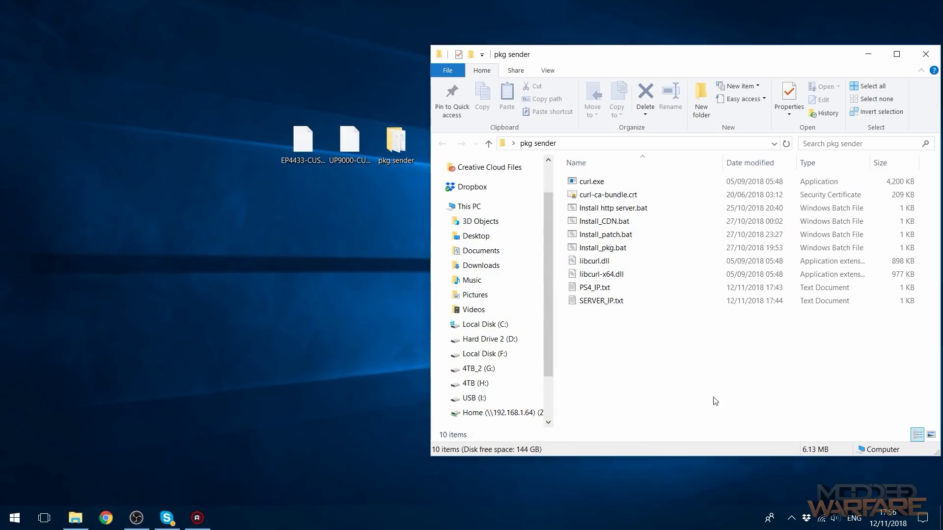
pyautogui.moveTo(712, 396); pyautogui.dragTo(698, 171)
pyautogui.click(642, 246)
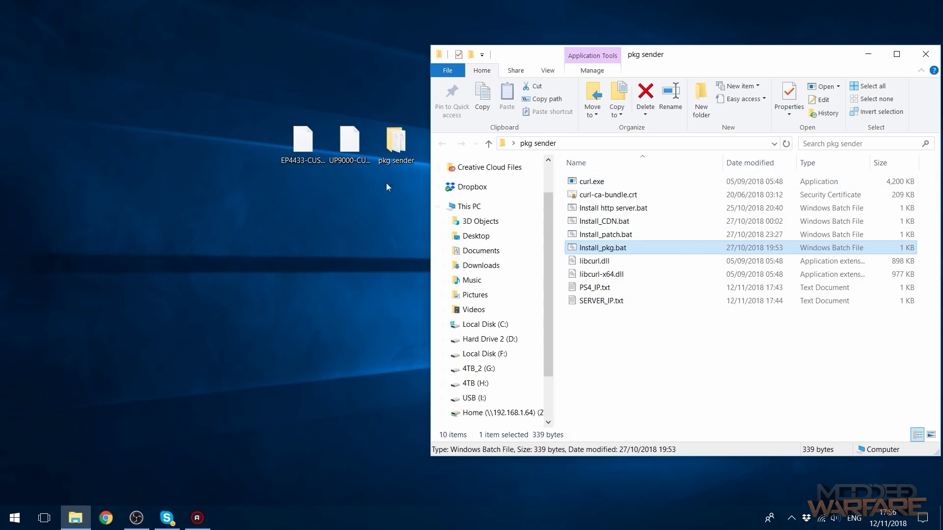
pyautogui.click(658, 274)
# - Open PS4_IP.txt in Notepad to check the PS4 address 192.168.1.115, then close it
pyautogui.click(627, 293)
pyautogui.doubleClick(626, 293)
pyautogui.hotkey('ctrl', 'a')
pyautogui.moveTo(482, 346); pyautogui.dragTo(230, 325)
pyautogui.click(869, 301)
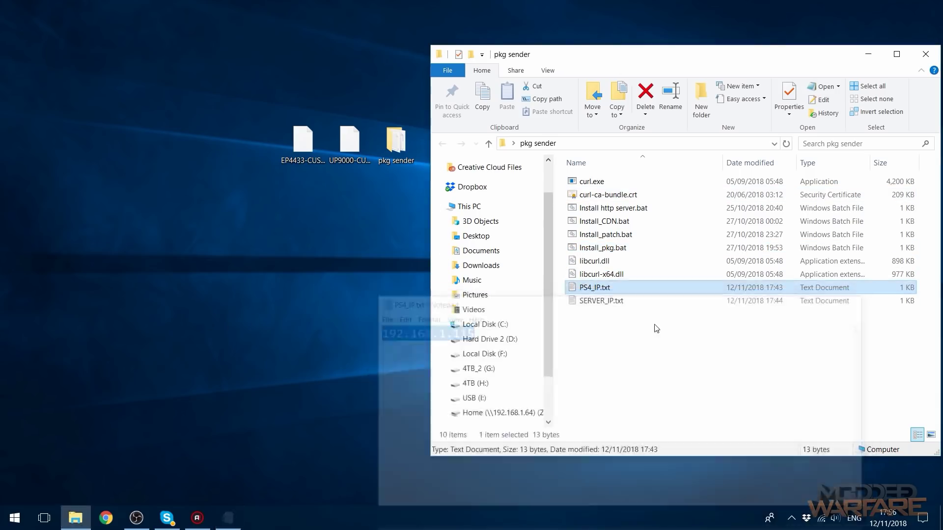
# - Check the server address 192.168.1.64:8080 in SERVER_IP.txt, close it, and select the UP9000 package
pyautogui.doubleClick(608, 301)
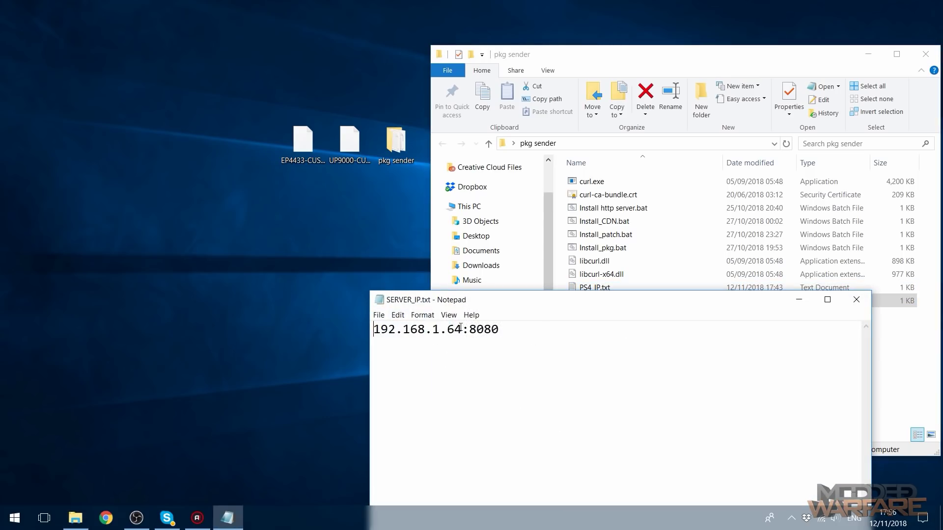
pyautogui.moveTo(461, 328); pyautogui.dragTo(301, 330)
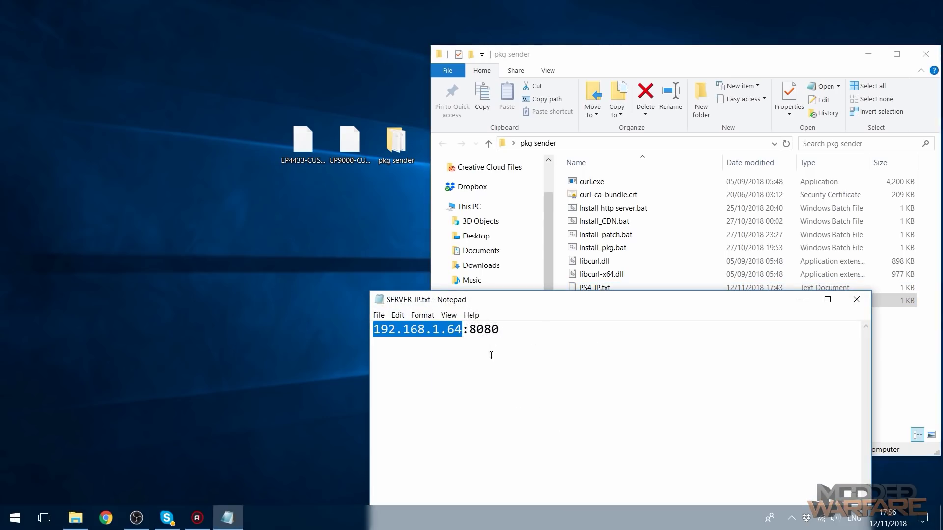
pyautogui.click(466, 330)
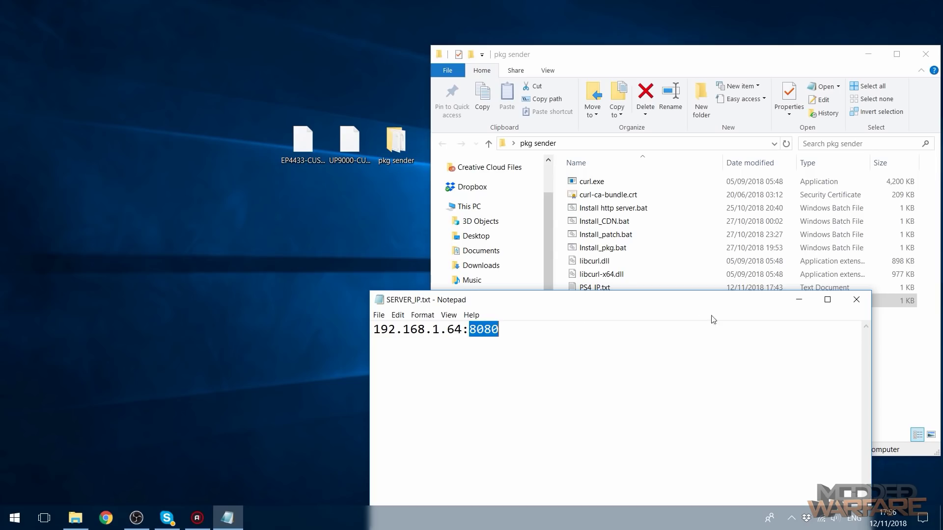
pyautogui.click(867, 305)
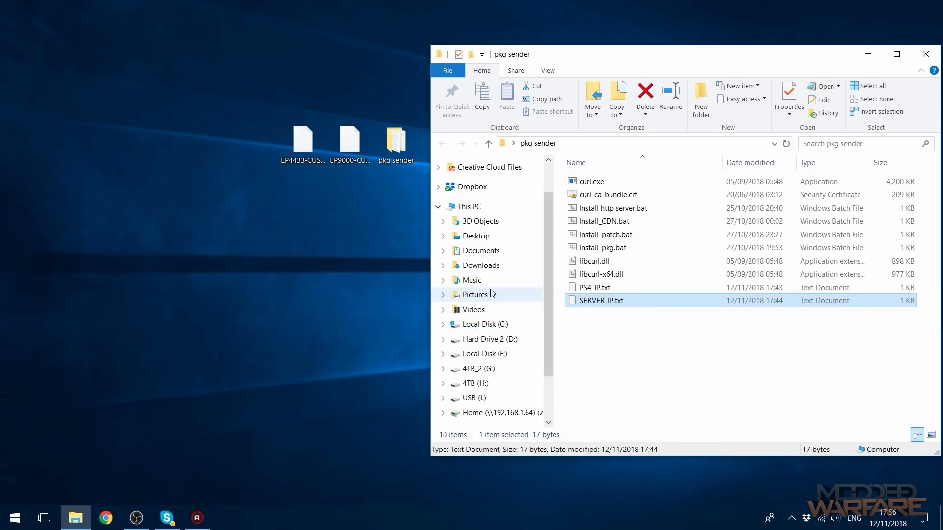
pyautogui.click(343, 154)
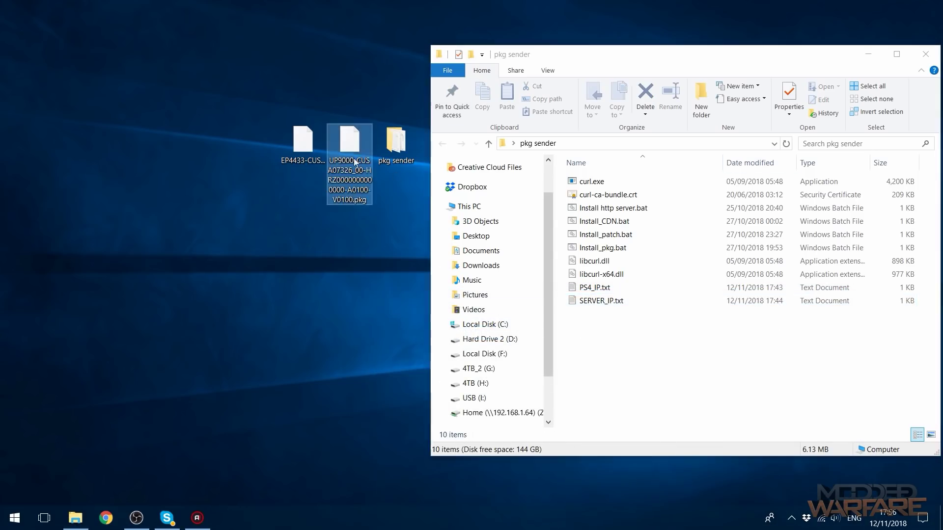
# - Check the 38.8 GB UP9000 package's properties, then drop it onto Install_pkg.bat to start serving
pyautogui.moveTo(360, 149)
pyautogui.mouseDown()
pyautogui.moveTo(660, 245)
pyautogui.moveTo(421, 214)
pyautogui.moveTo(350, 158)
pyautogui.mouseUp()
pyautogui.rightClick(350, 158)
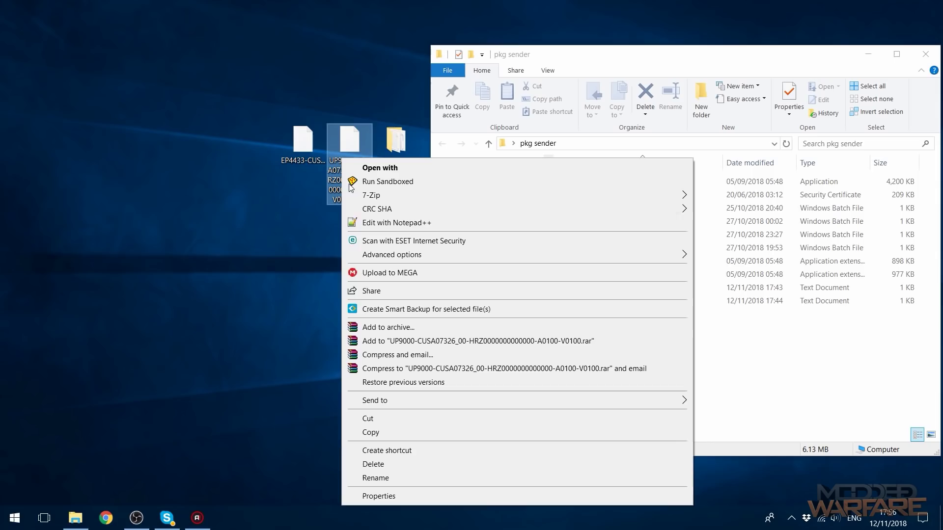
pyautogui.click(370, 496)
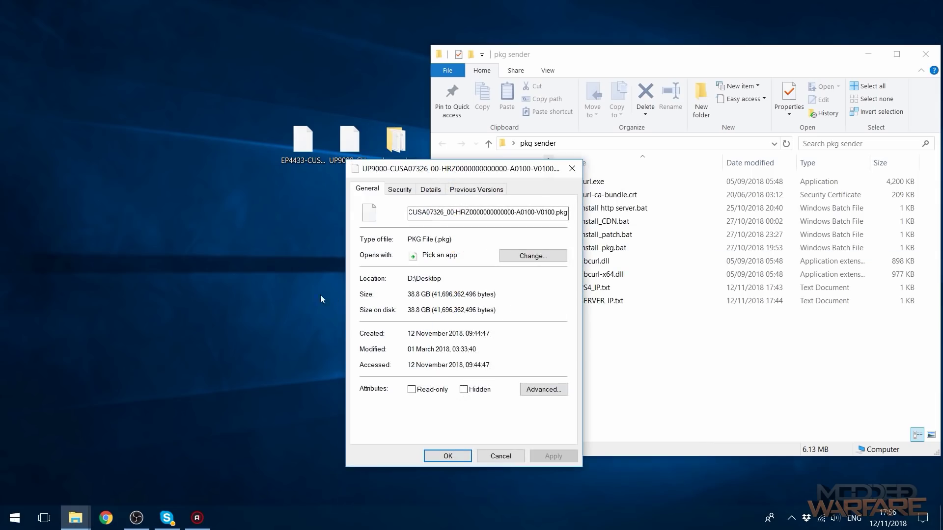
pyautogui.click(572, 168)
pyautogui.click(355, 156)
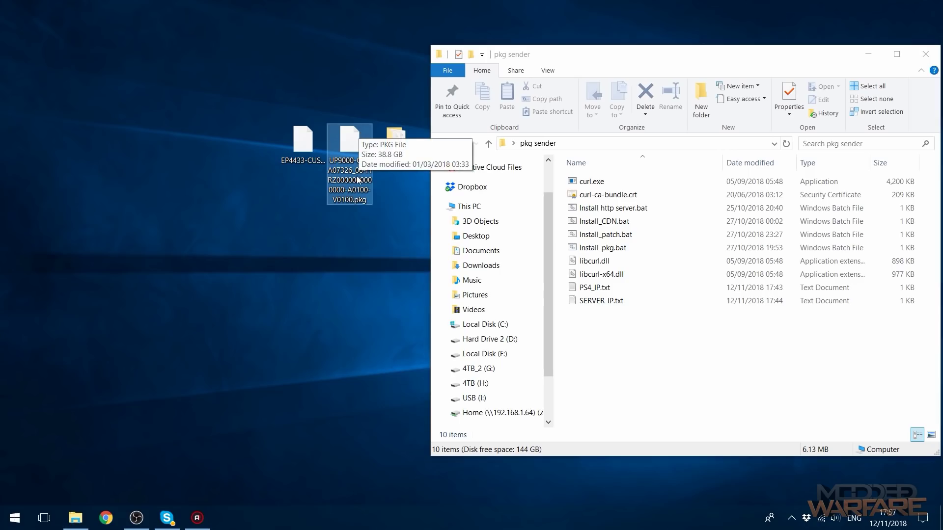
pyautogui.moveTo(346, 167); pyautogui.dragTo(687, 243)
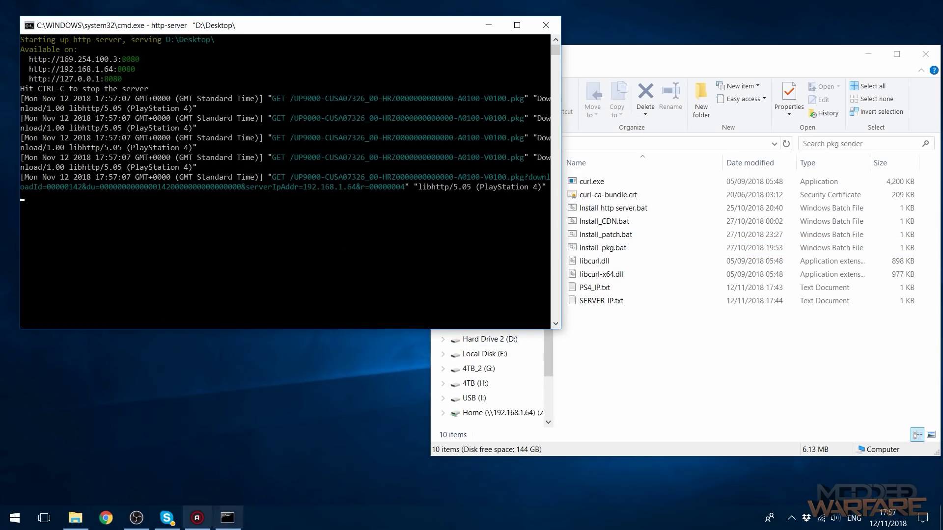
# - Switch to the OBS preview to watch the PS4 add the UP9000 package to Downloads
pyautogui.click(142, 524)
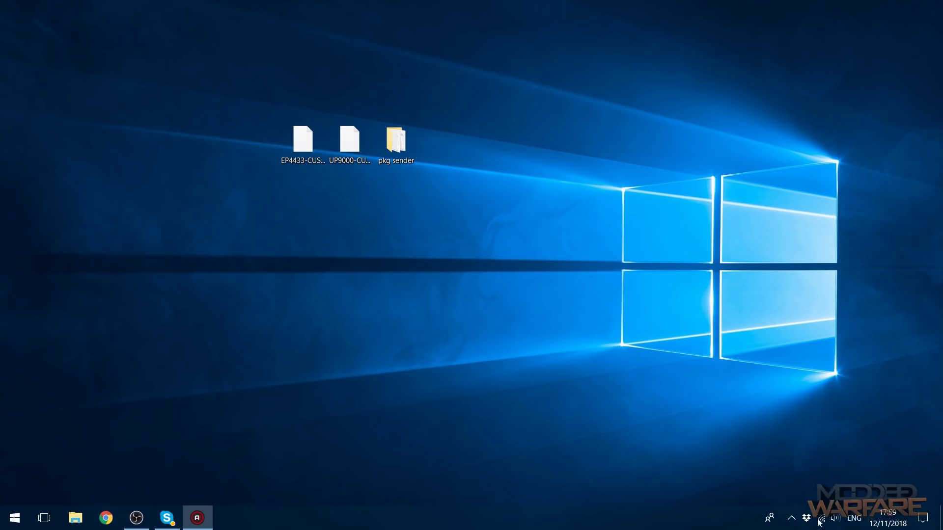
# - Open the Wi-Fi adapter's Properties from Network settings through Change adapter options
pyautogui.moveTo(822, 524)
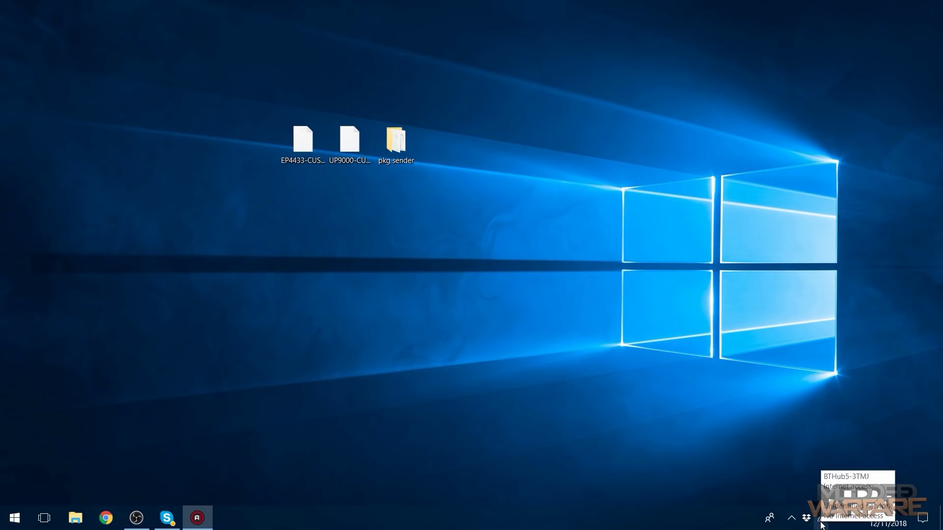
pyautogui.rightClick(821, 524)
pyautogui.click(835, 510)
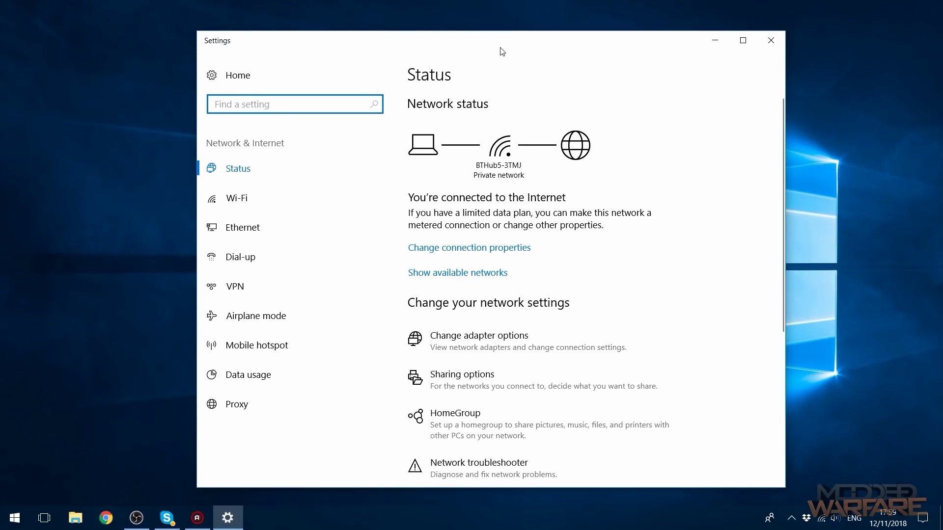
pyautogui.click(485, 346)
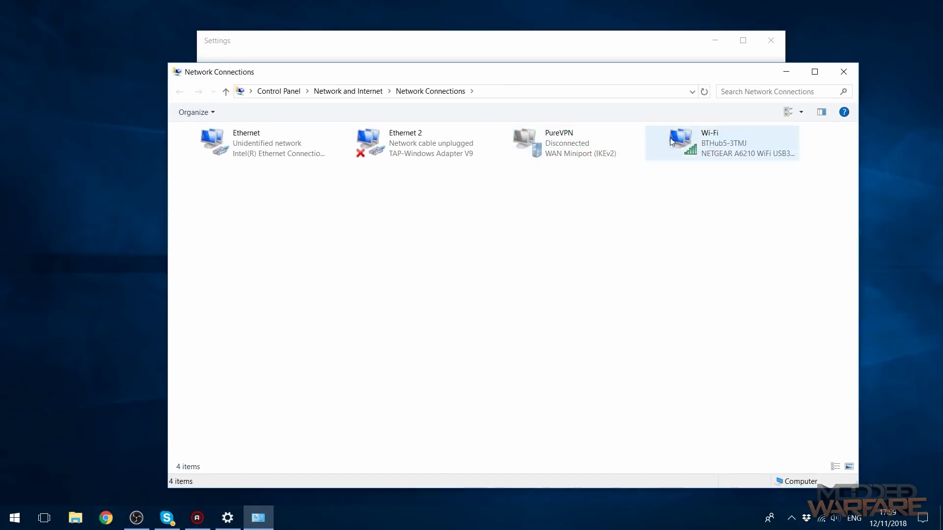
pyautogui.click(686, 150)
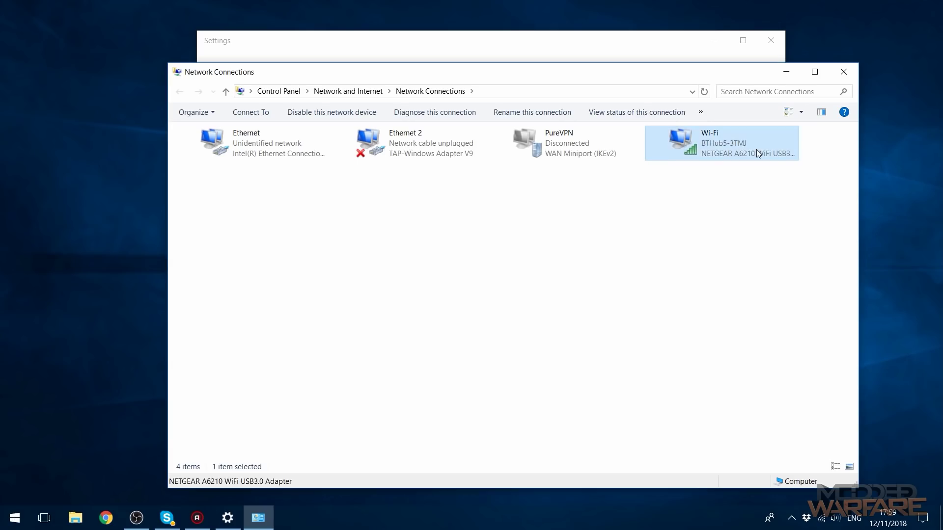
pyautogui.rightClick(712, 144)
pyautogui.click(745, 278)
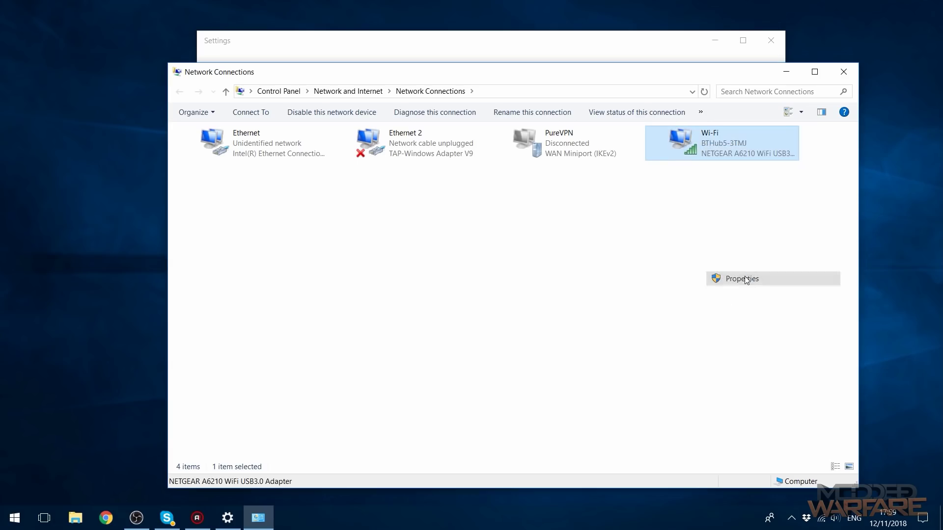
# - Share the Wi-Fi connection with the Ethernet adapter, apply it, and close Network Connections
pyautogui.moveTo(344, 120); pyautogui.dragTo(469, 143)
pyautogui.click(370, 168)
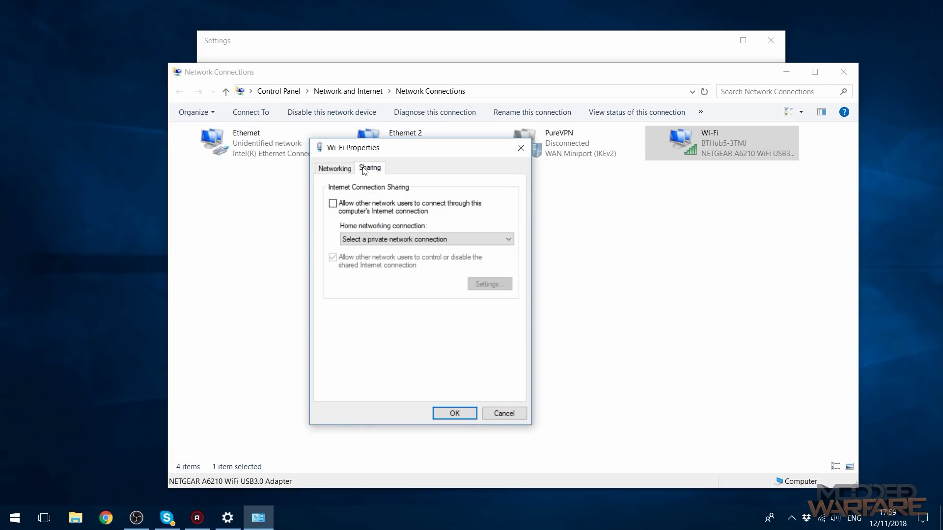
pyautogui.click(348, 211)
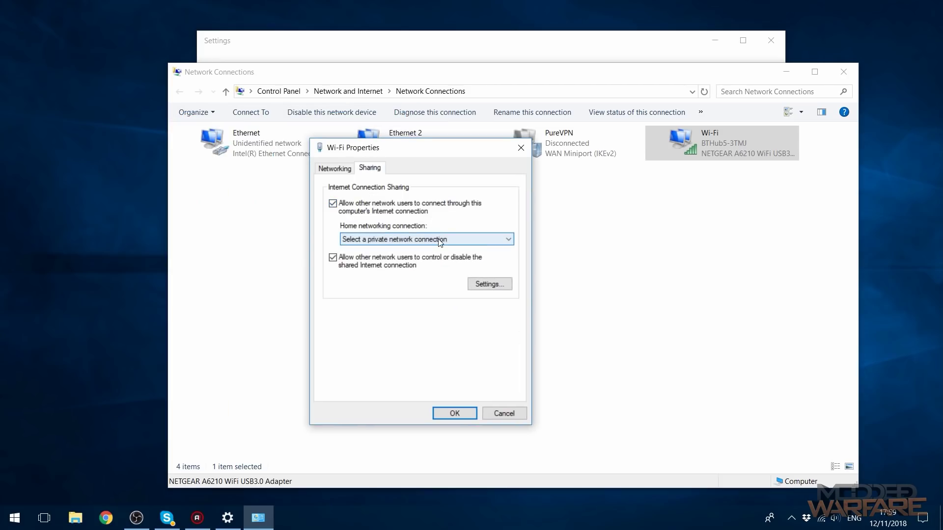
pyautogui.moveTo(416, 146); pyautogui.dragTo(540, 154)
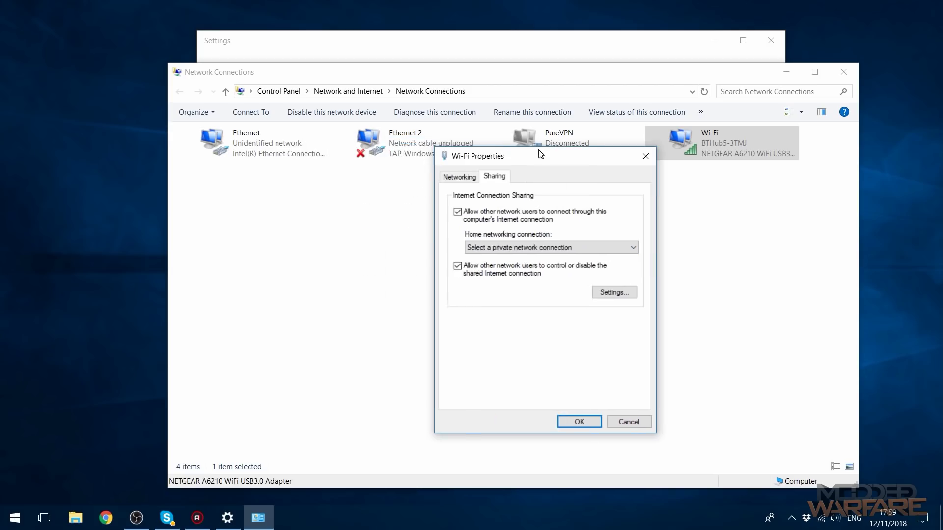
pyautogui.click(569, 252)
pyautogui.click(563, 275)
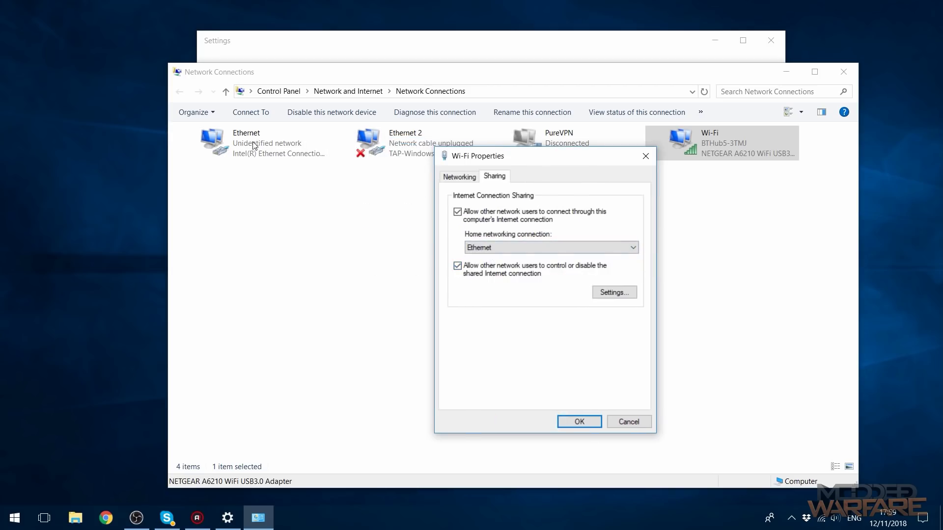
pyautogui.click(579, 423)
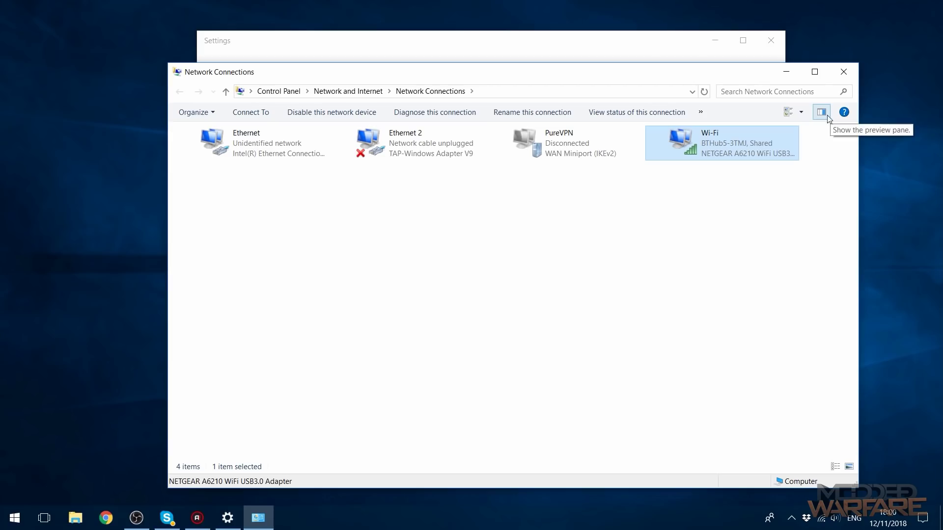
pyautogui.click(648, 322)
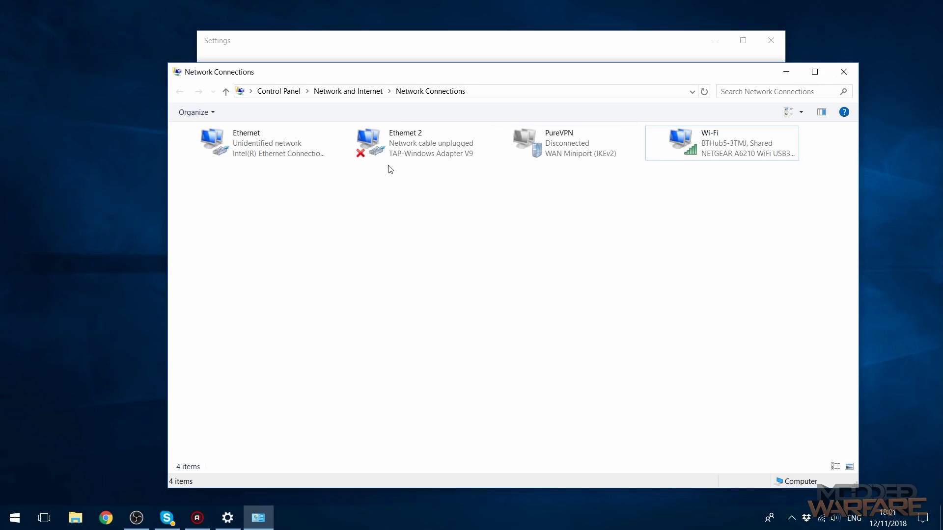
pyautogui.click(842, 72)
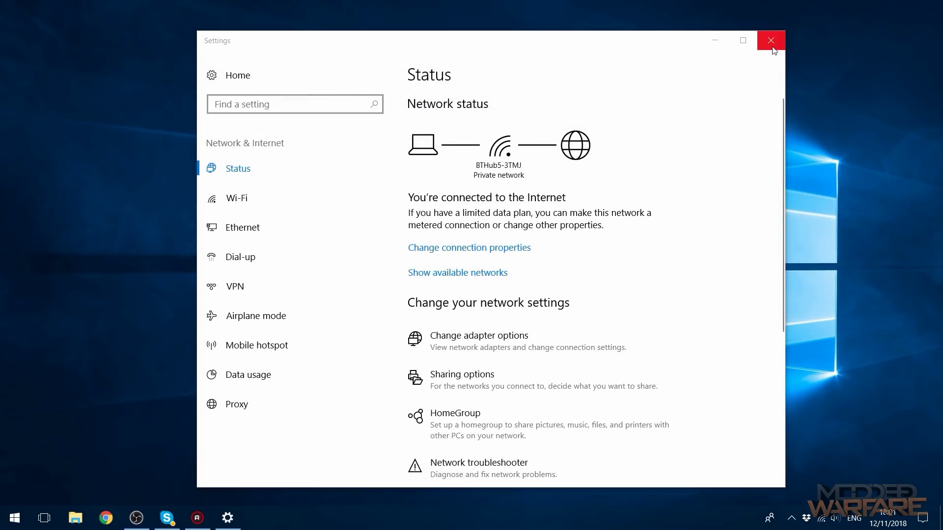
# - Close network settings, open the pkg sender folder, and check the PS4 preview in OBS
pyautogui.click(771, 42)
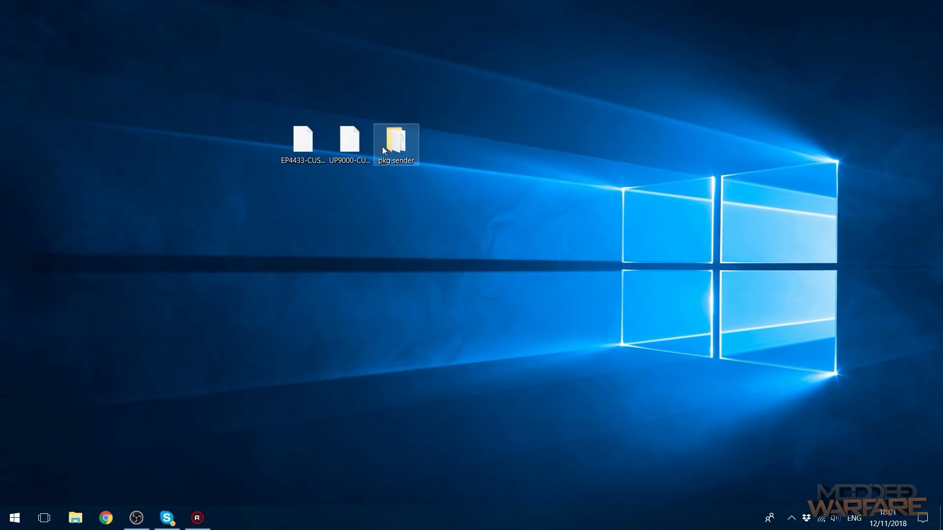
pyautogui.doubleClick(403, 155)
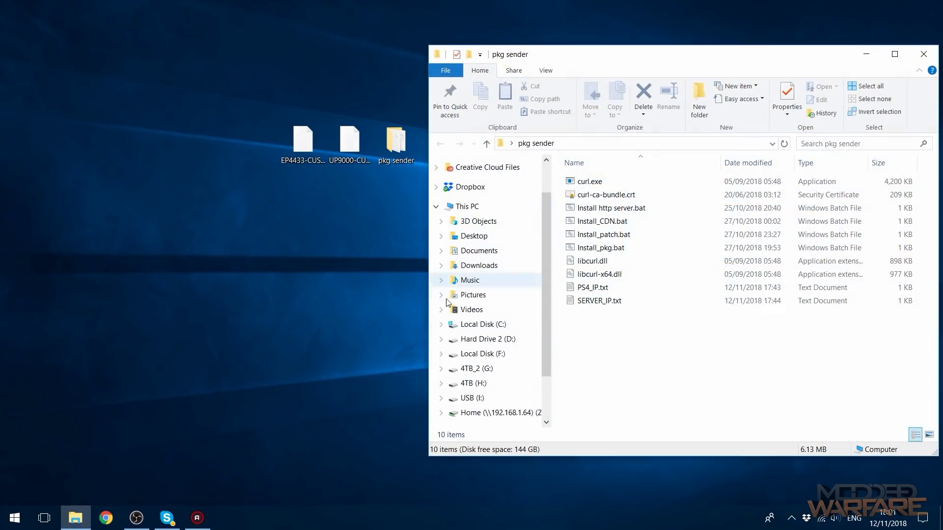
pyautogui.click(141, 524)
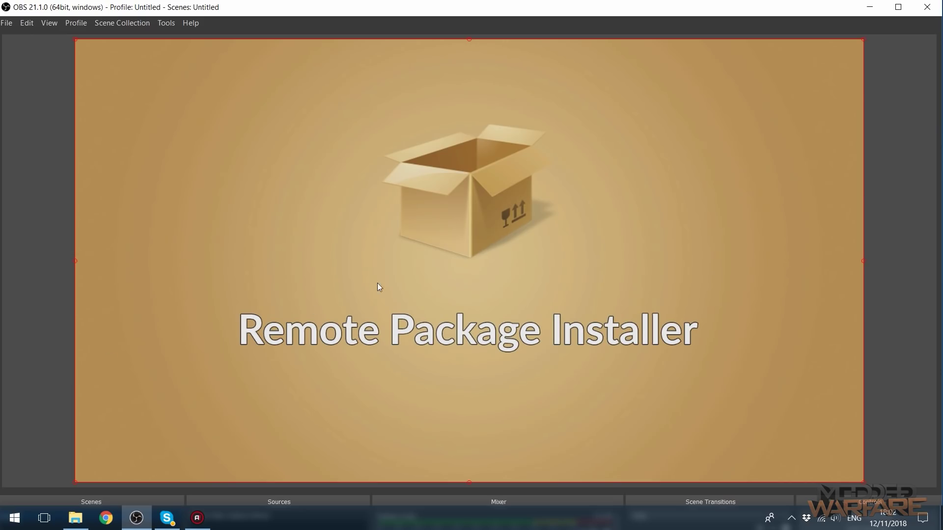
# - Change PS4_IP.txt to 192.168.137.105, save it, and drop the UP9000 package onto Install_pkg.bat
pyautogui.click(870, 7)
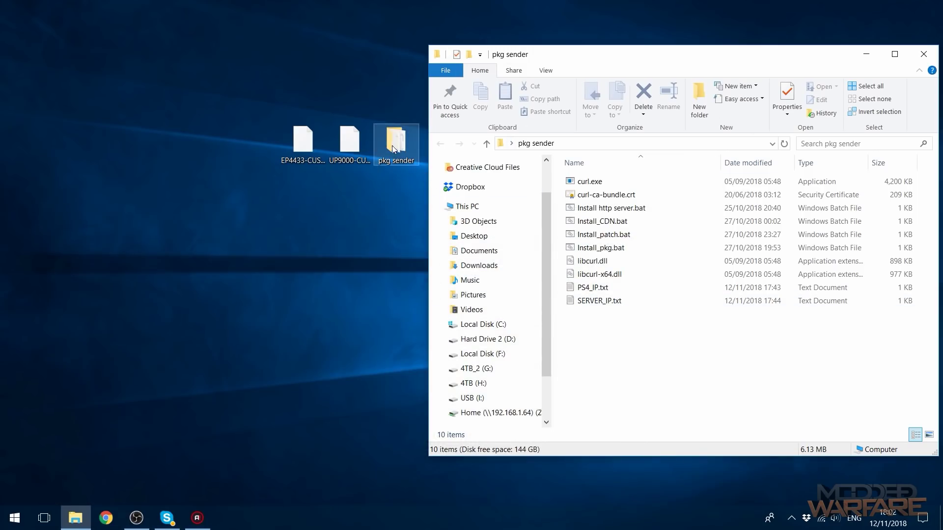
pyautogui.click(599, 289)
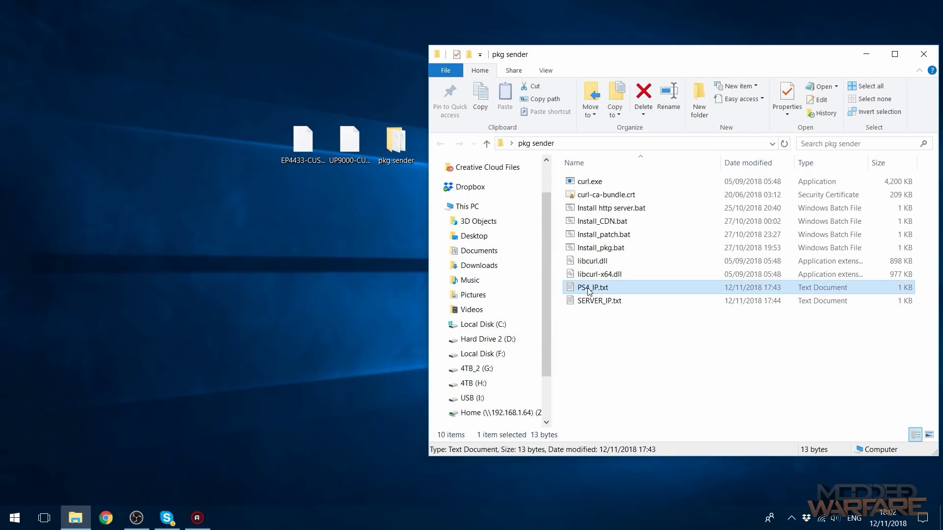
pyautogui.doubleClick(589, 289)
pyautogui.moveTo(473, 328); pyautogui.dragTo(435, 329)
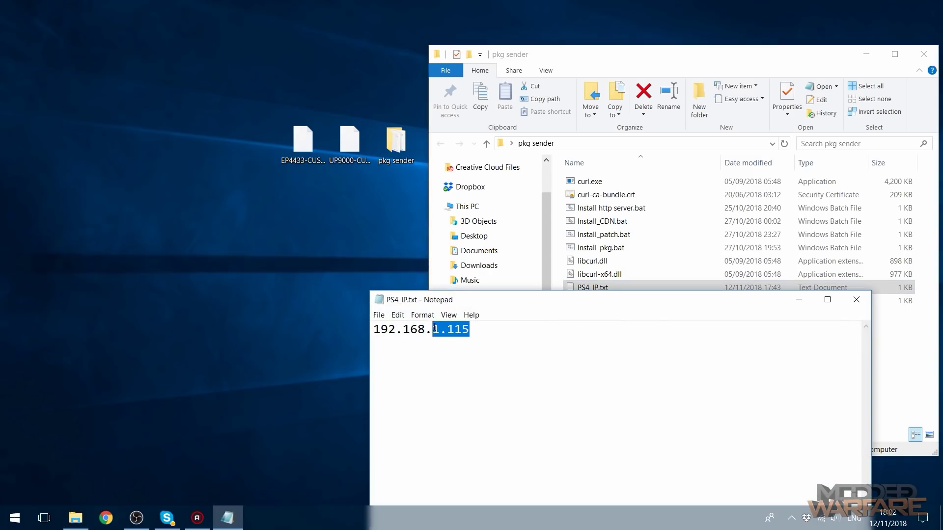
pyautogui.write('137')
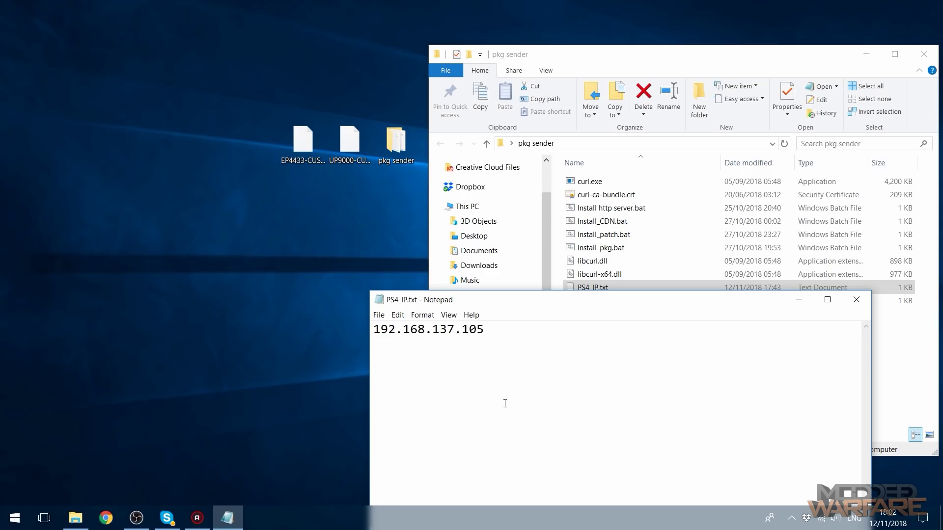
pyautogui.hotkey('ctrl', 's')
pyautogui.click(859, 299)
pyautogui.moveTo(349, 144); pyautogui.dragTo(634, 249)
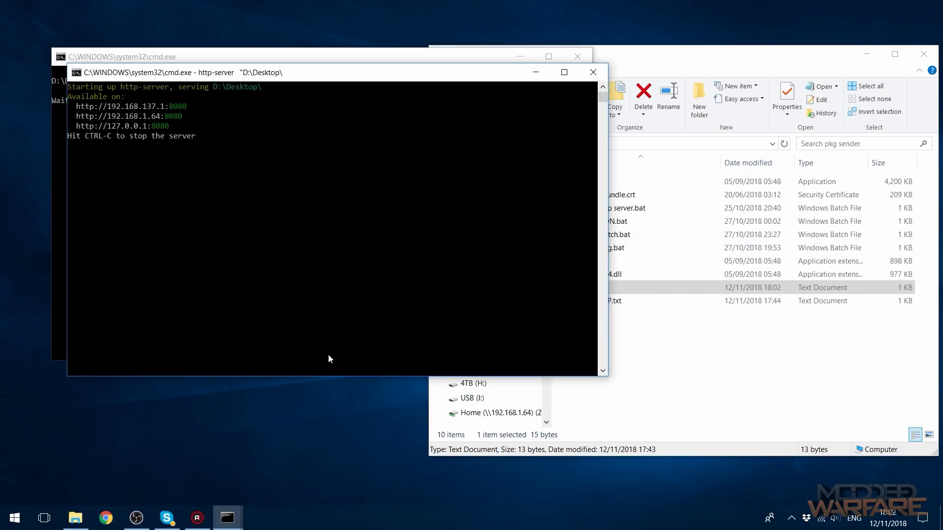
# - Watch the PS4 download progress in OBS, glancing back at the pkg sender folder in between
pyautogui.click(136, 518)
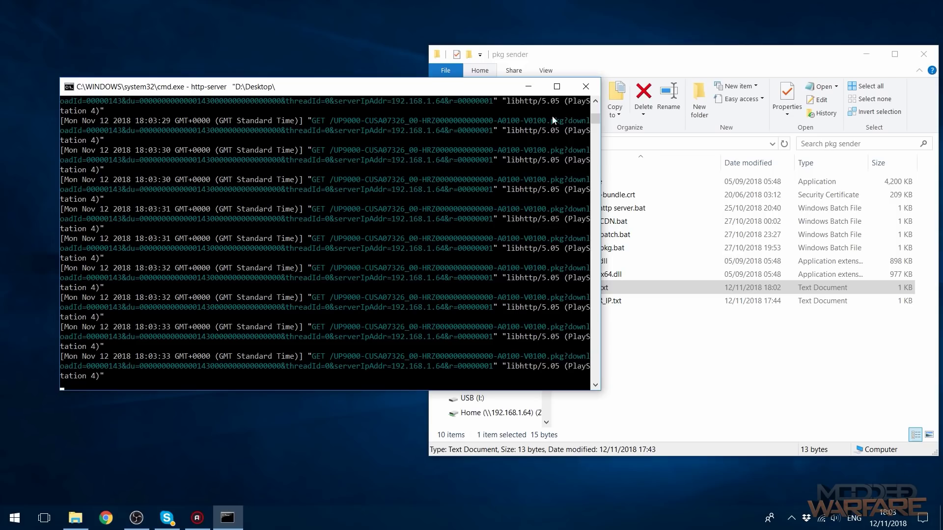
pyautogui.click(662, 64)
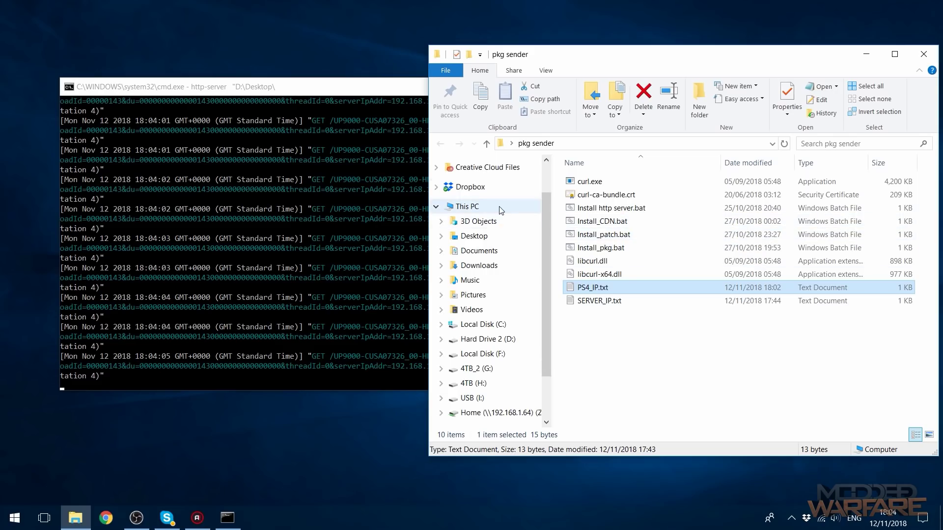
pyautogui.click(136, 519)
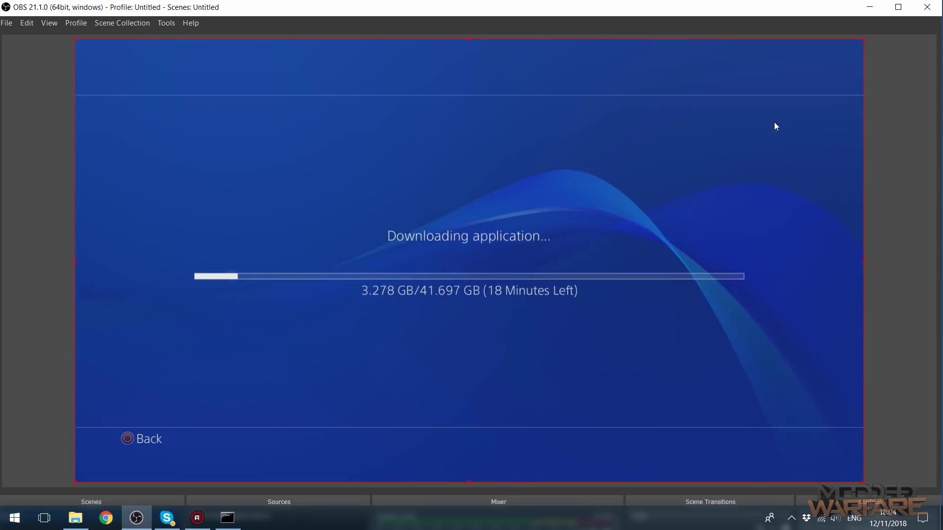
# - Check the server log, then confirm the download at 3.436 GB of 41.697 GB in OBS
pyautogui.click(864, 9)
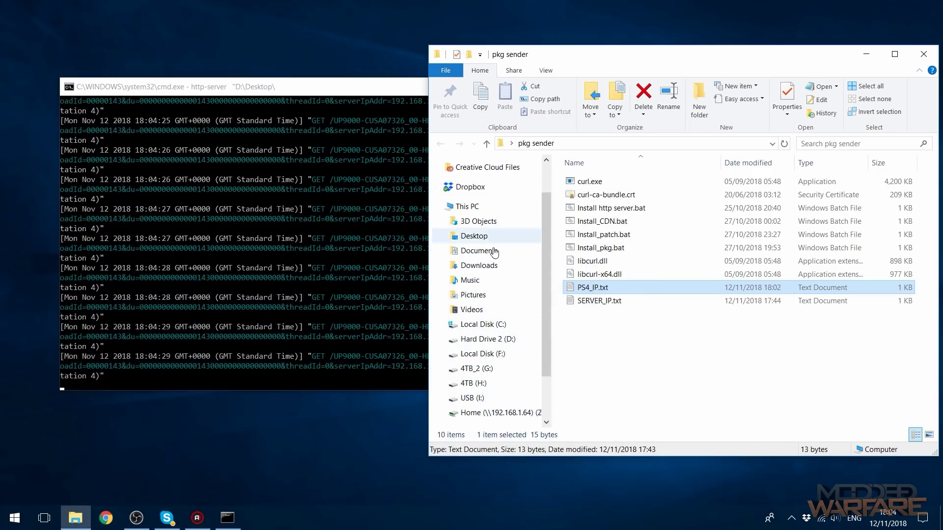
pyautogui.moveTo(372, 88); pyautogui.dragTo(367, 91)
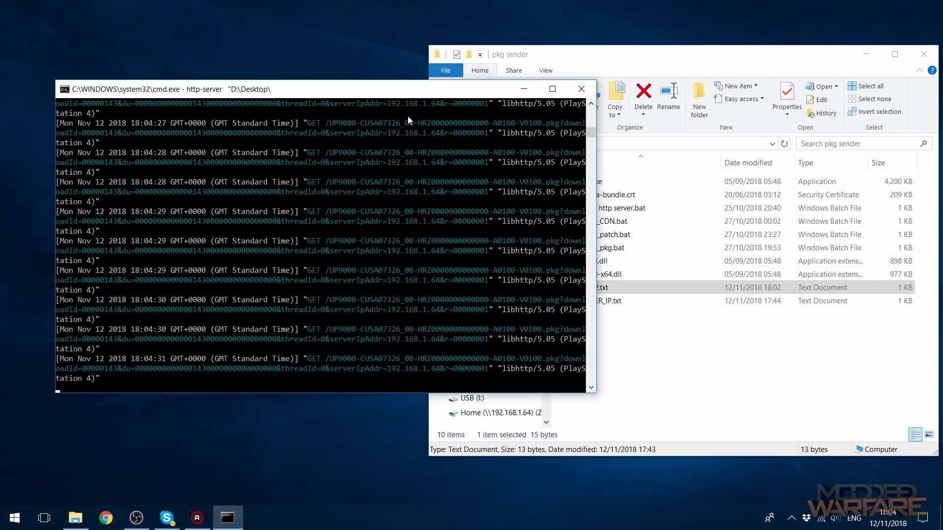
pyautogui.click(142, 525)
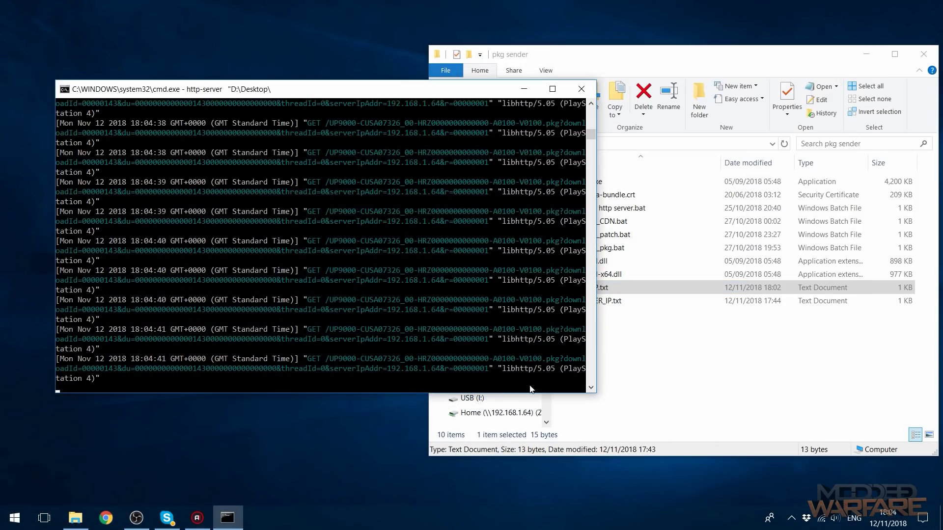
pyautogui.click(633, 301)
# - Check 192.168.1.64 in SERVER_IP.txt, then run ipconfig in a new Command Prompt
pyautogui.doubleClick(622, 302)
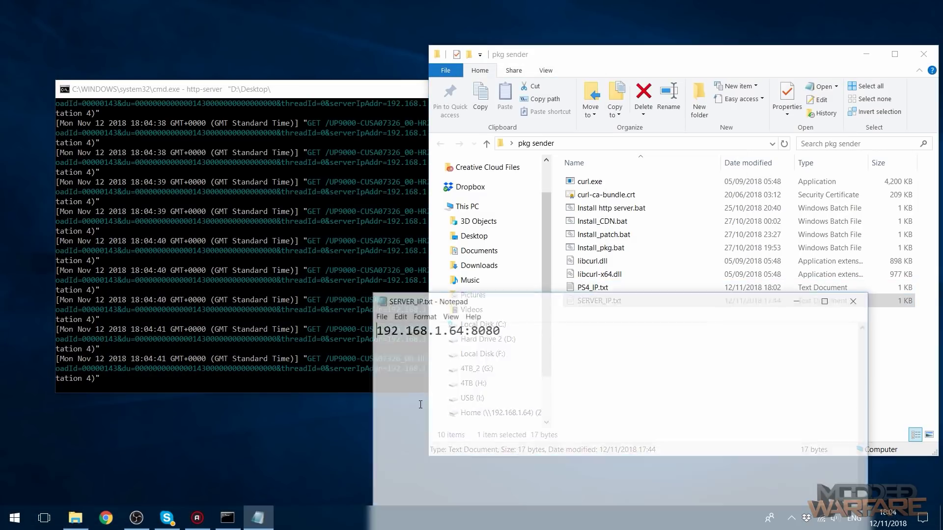
pyautogui.moveTo(569, 310); pyautogui.dragTo(561, 249)
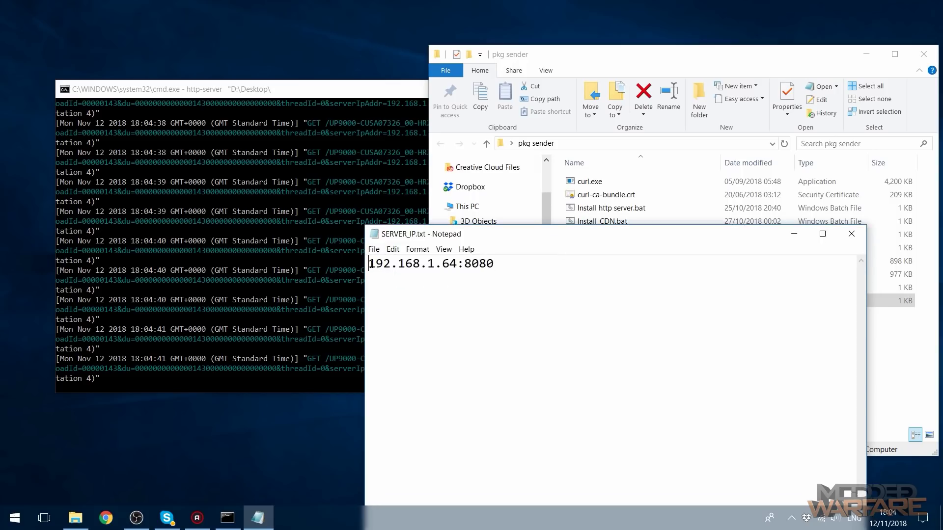
pyautogui.moveTo(369, 263); pyautogui.dragTo(450, 263)
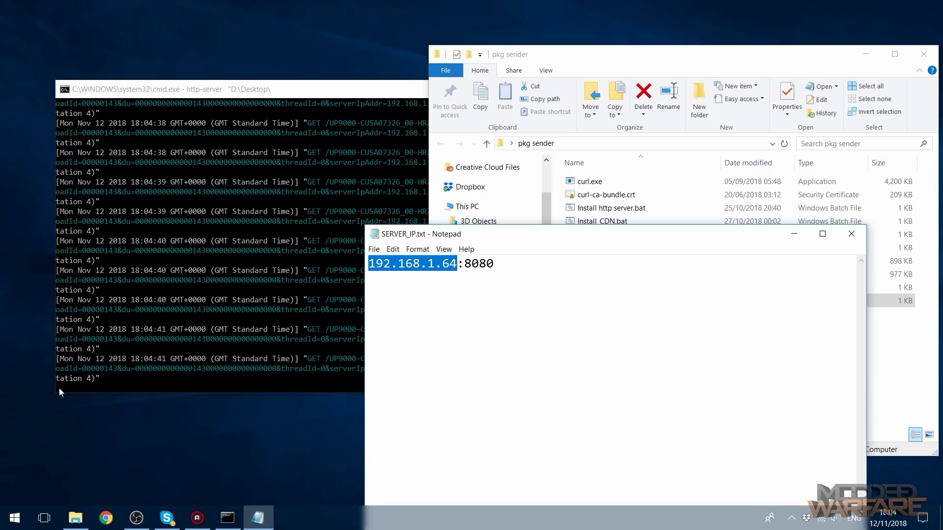
pyautogui.click(14, 518)
pyautogui.write('cmd')
pyautogui.press('Return')
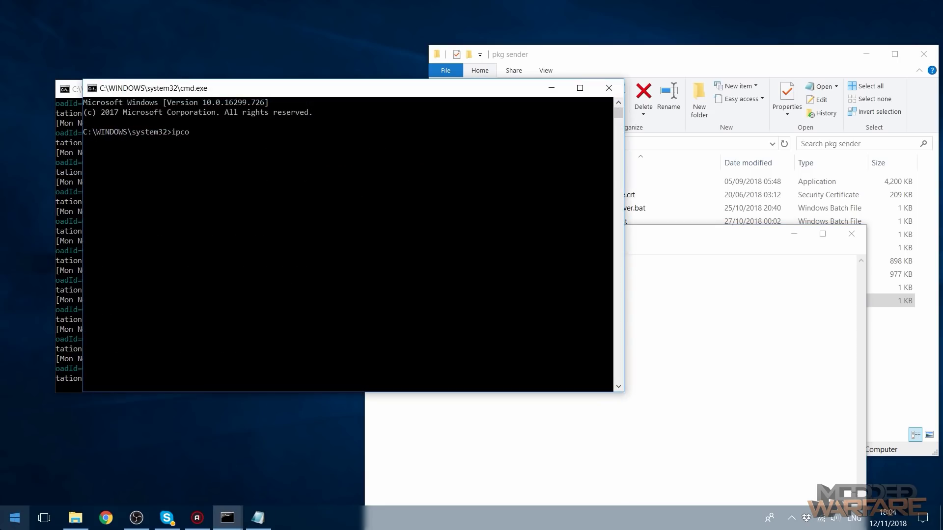
pyautogui.write('ipconfig')
pyautogui.press('Return')
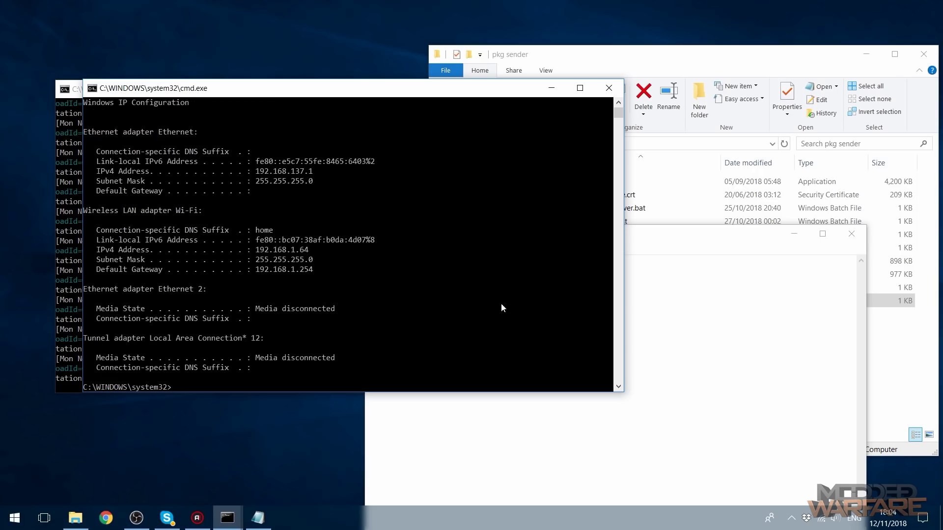
# - Highlight the Wi-Fi address 192.168.1.64 and the server log's 192.168.137.1 and 192.168.1.64 addresses
pyautogui.moveTo(256, 251); pyautogui.dragTo(307, 250)
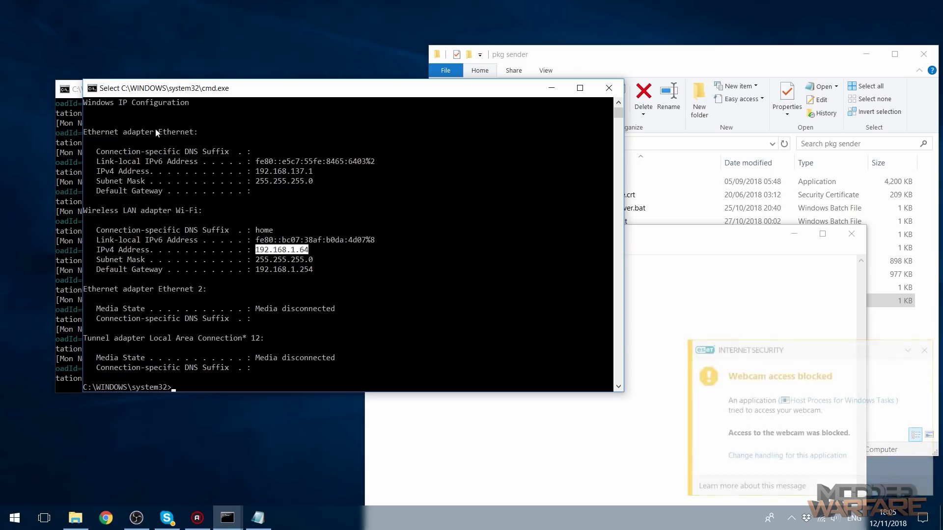
pyautogui.moveTo(155, 131); pyautogui.dragTo(219, 133)
pyautogui.click(253, 279)
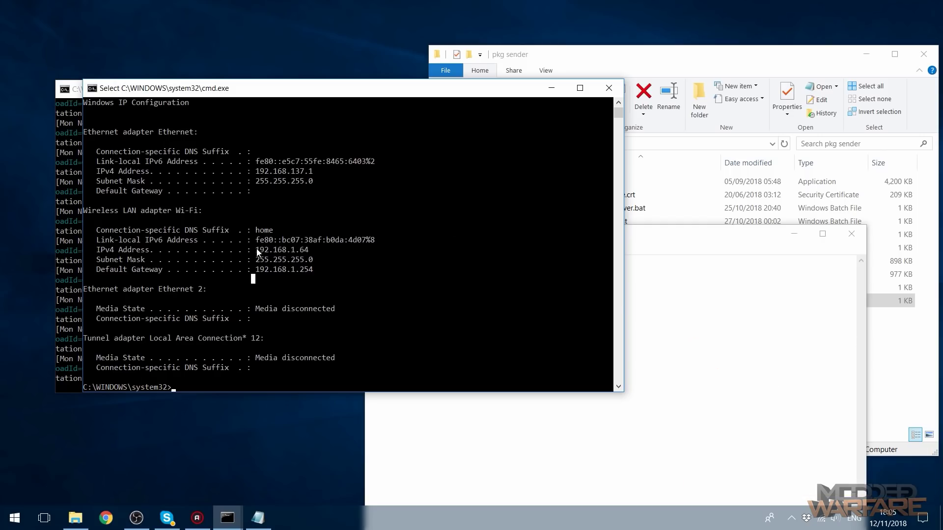
pyautogui.moveTo(256, 250); pyautogui.dragTo(319, 251)
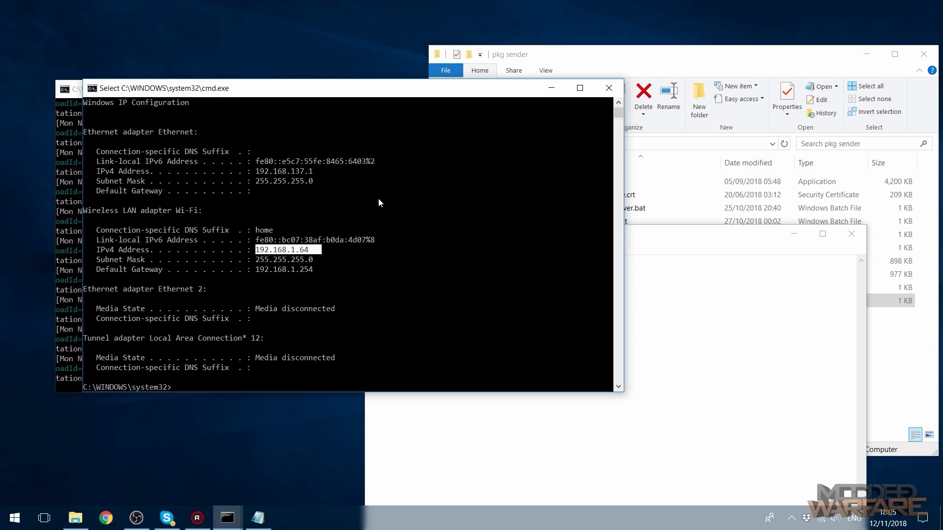
pyautogui.click(65, 158)
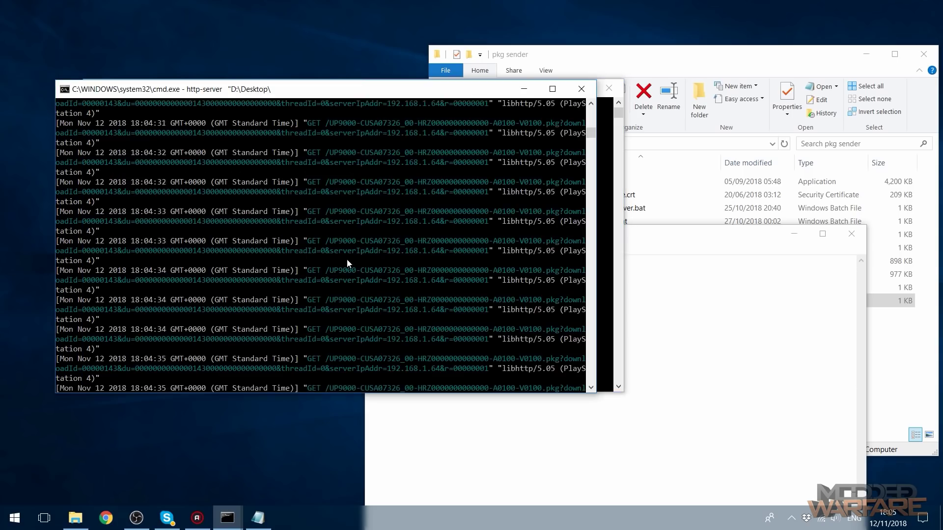
pyautogui.moveTo(590, 133); pyautogui.dragTo(590, 110)
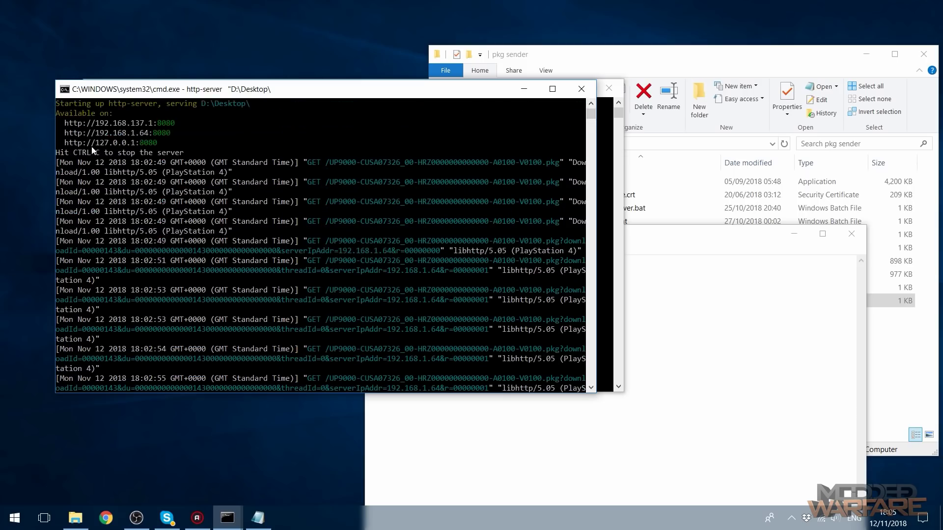
pyautogui.moveTo(96, 124); pyautogui.dragTo(140, 127)
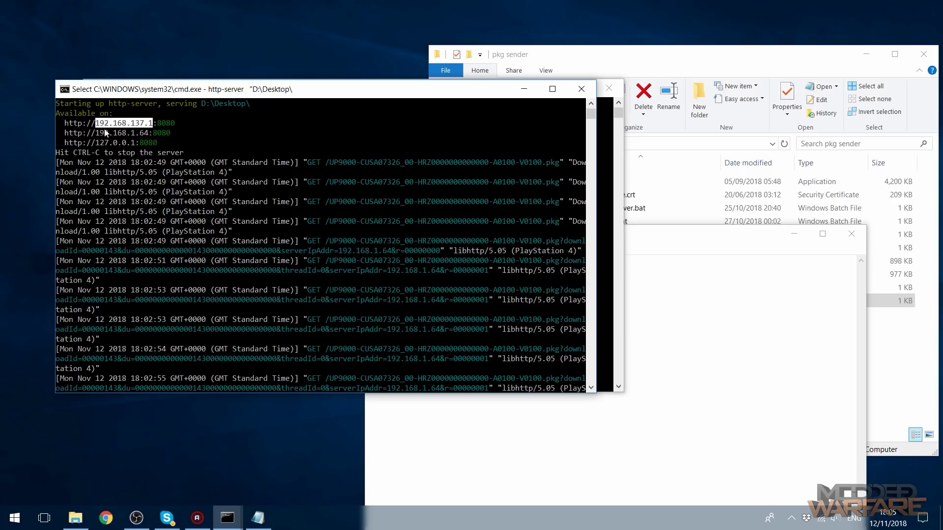
pyautogui.moveTo(96, 123); pyautogui.dragTo(118, 124)
pyautogui.moveTo(96, 133); pyautogui.dragTo(127, 132)
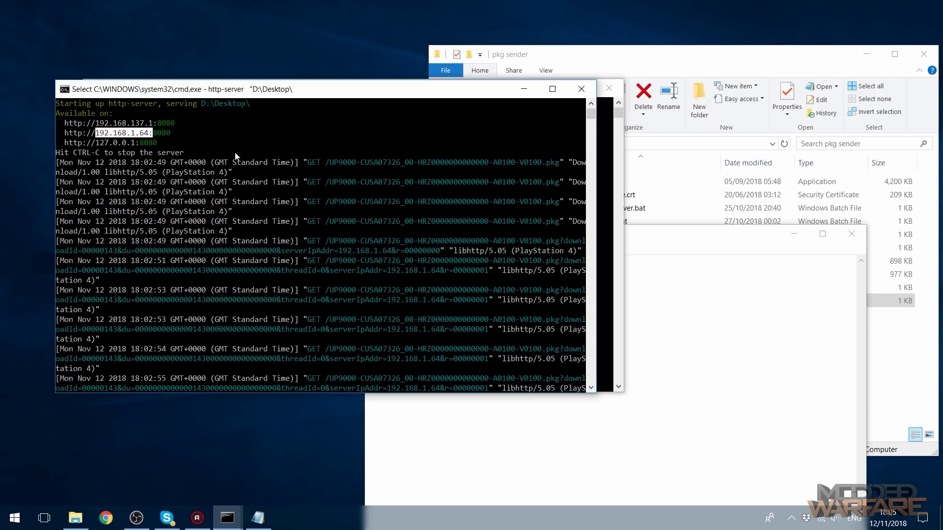
# - Highlight the Ethernet and Wi-Fi adapter headings and the Wi-Fi IPv4 and subnet lines
pyautogui.click(524, 89)
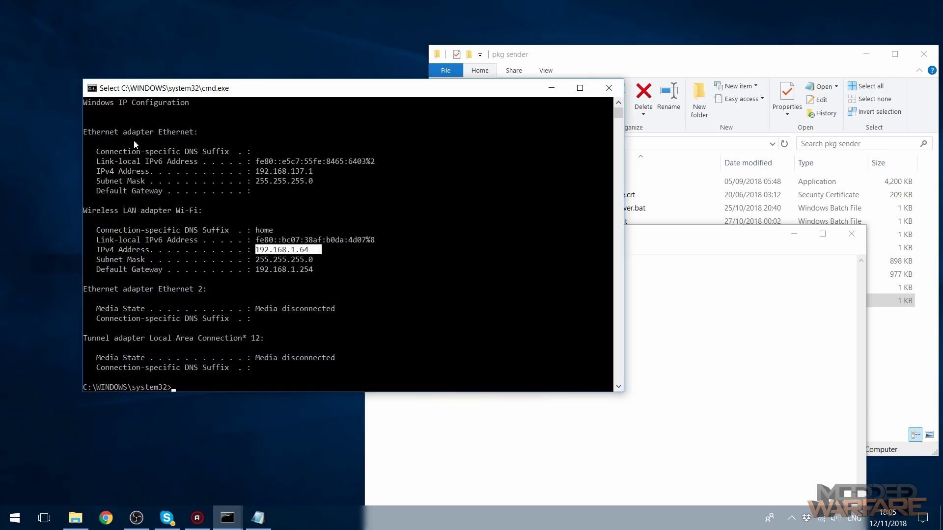
pyautogui.moveTo(123, 132); pyautogui.dragTo(230, 131)
pyautogui.moveTo(119, 212); pyautogui.dragTo(314, 204)
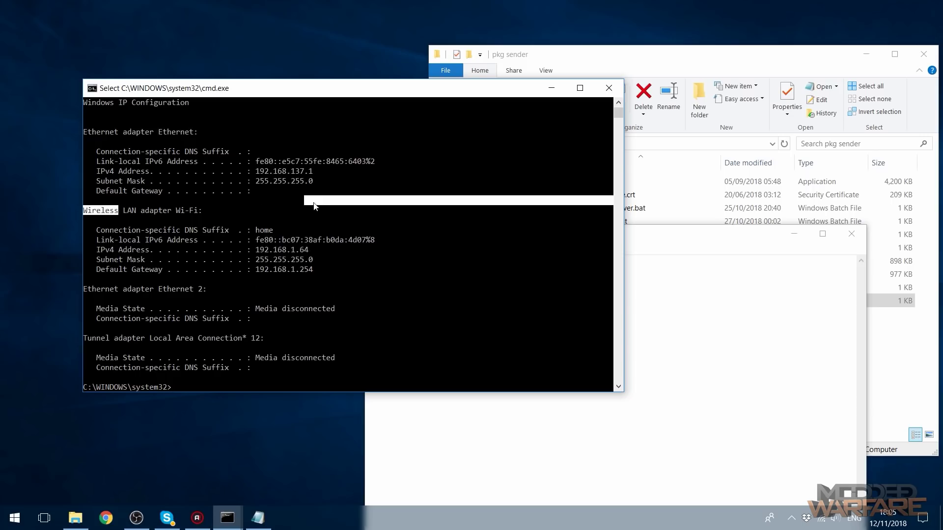
pyautogui.click(222, 230)
pyautogui.moveTo(186, 210); pyautogui.dragTo(308, 251)
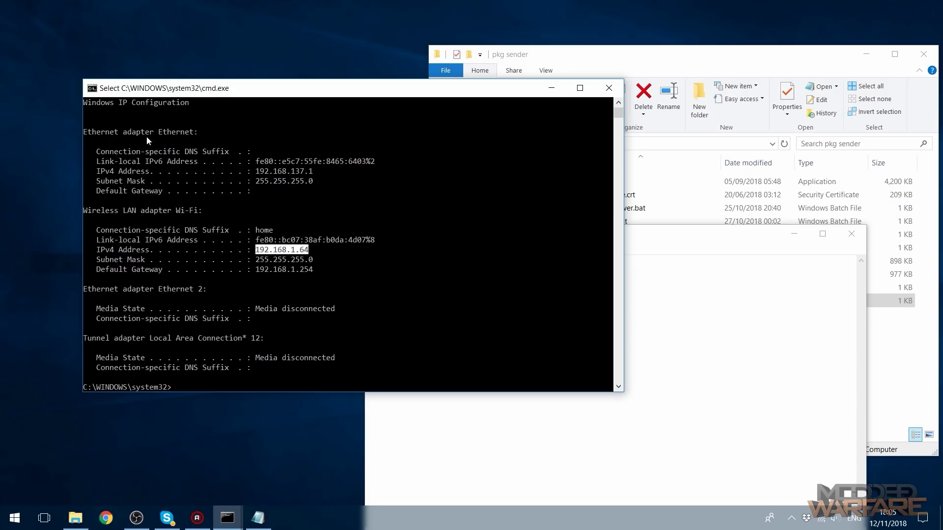
pyautogui.moveTo(123, 132); pyautogui.dragTo(185, 131)
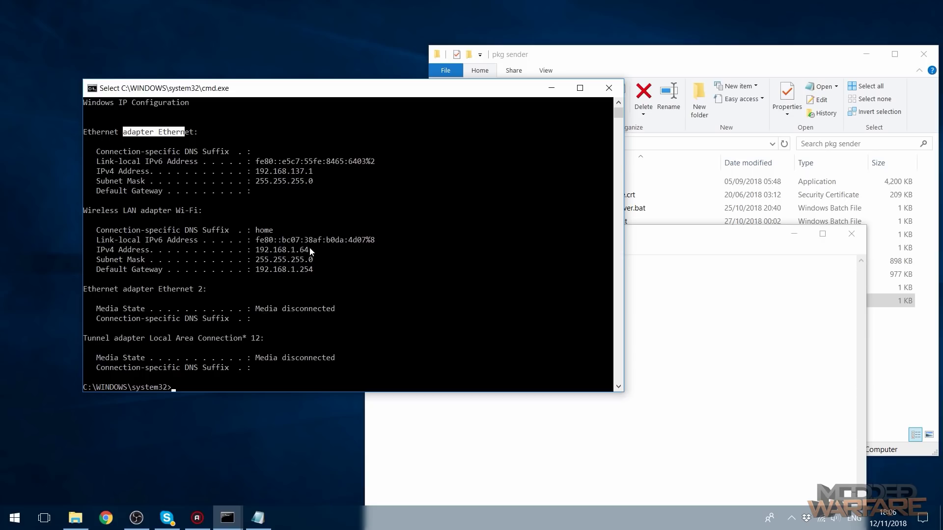
pyautogui.moveTo(127, 249); pyautogui.dragTo(209, 260)
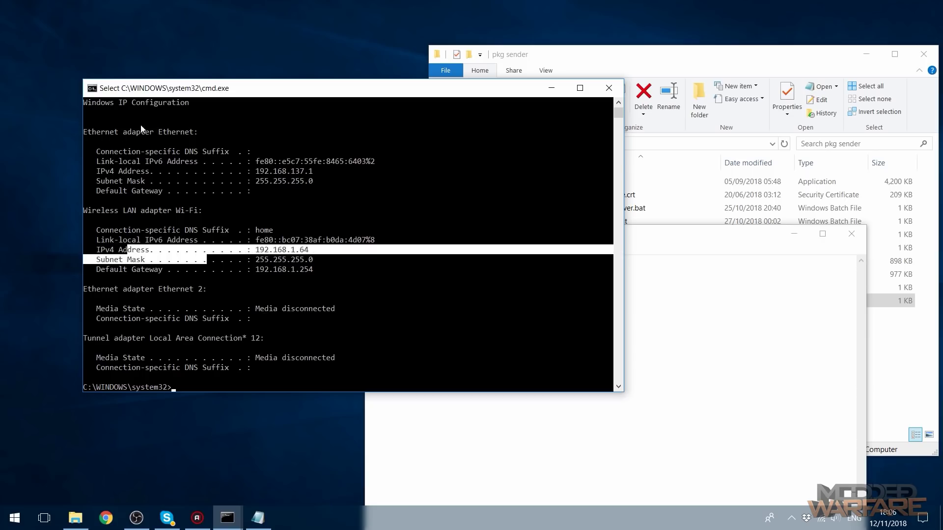
pyautogui.moveTo(149, 139); pyautogui.dragTo(228, 196)
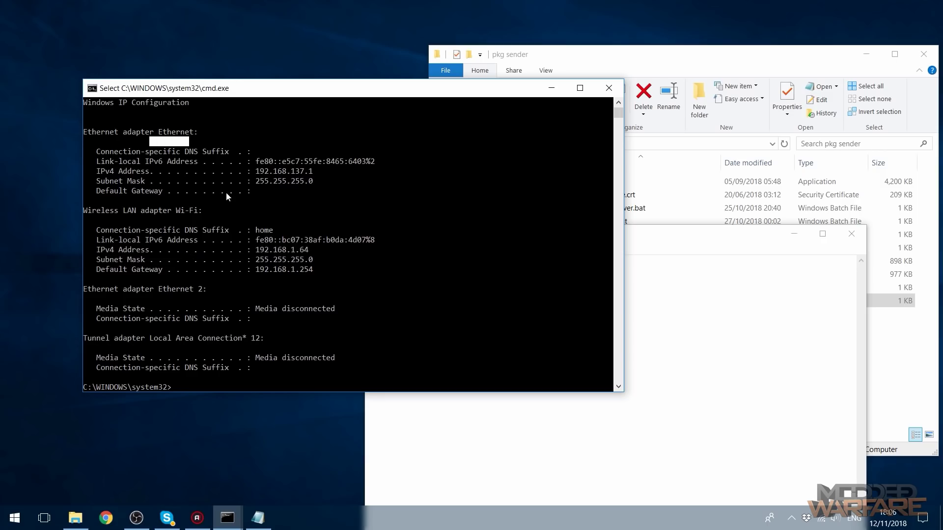
# - Change the address in SERVER_IP.txt to 192.168.137.1:8080 and save the file
pyautogui.click(608, 88)
pyautogui.click(437, 261)
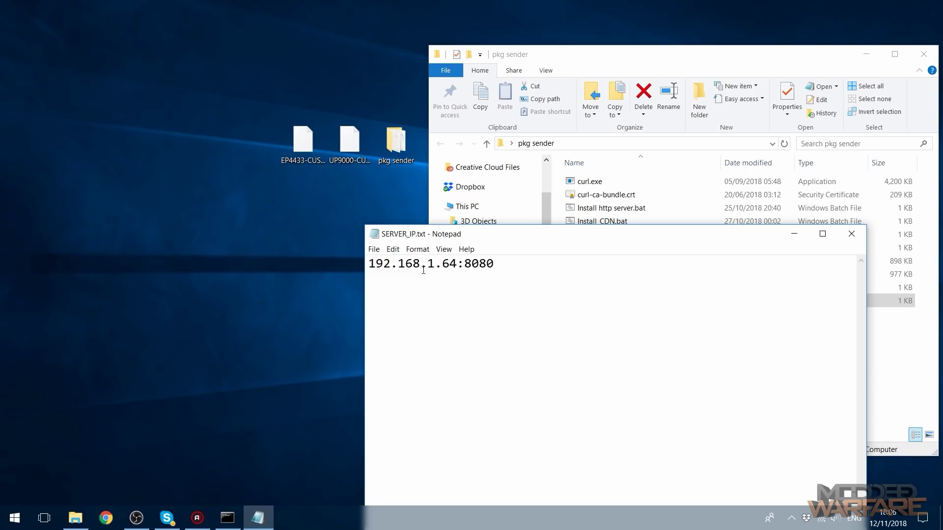
pyautogui.press('Delete')
pyautogui.press('Delete')
pyautogui.press('Delete')
pyautogui.write('37.1')
pyautogui.click(852, 234)
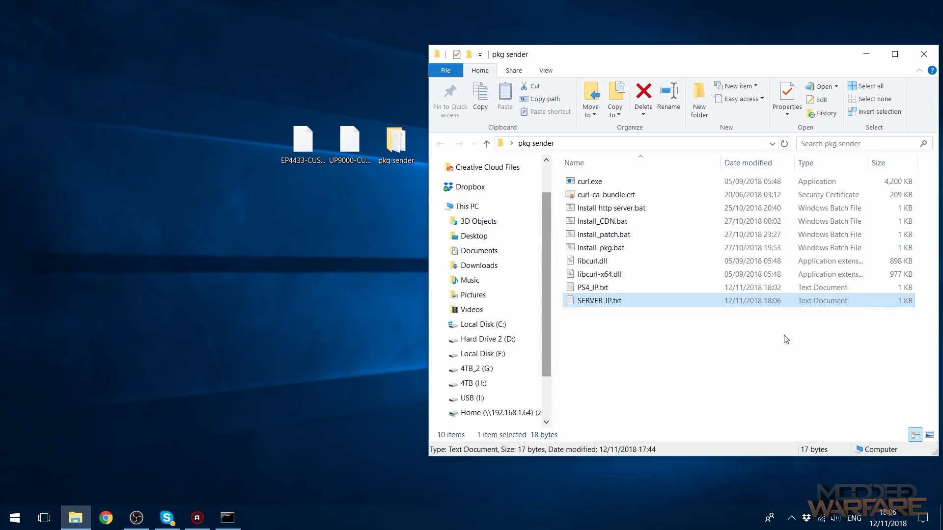
# - Check the PS4 capture in OBS, then drag the UP9000 package onto the install script
pyautogui.click(137, 518)
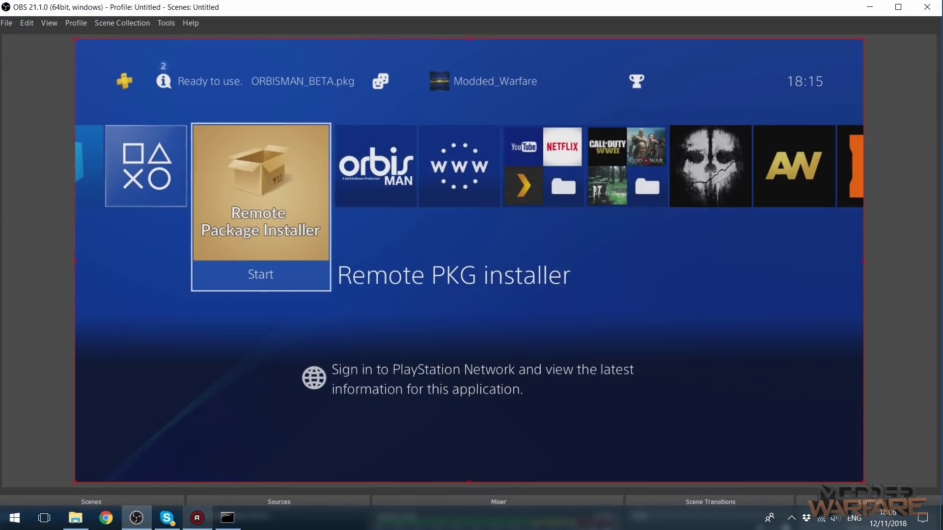
pyautogui.moveTo(197, 518)
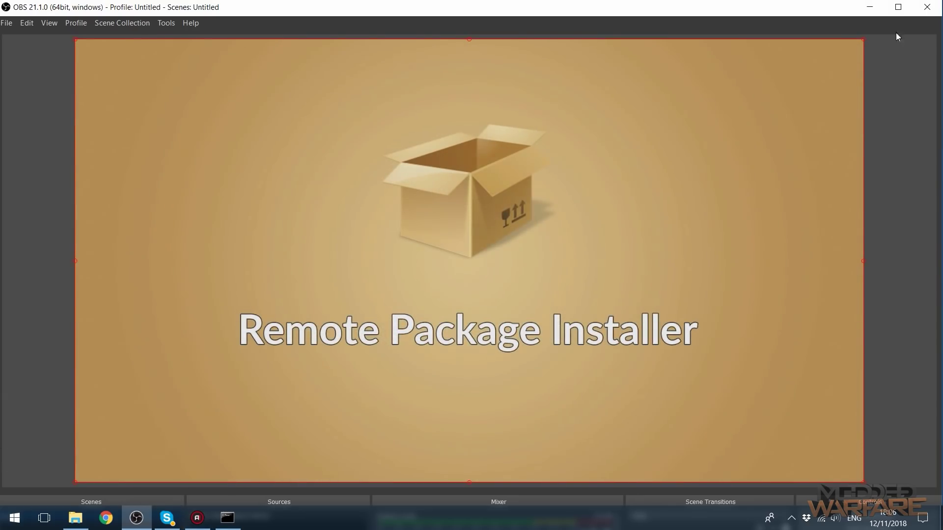
pyautogui.click(870, 6)
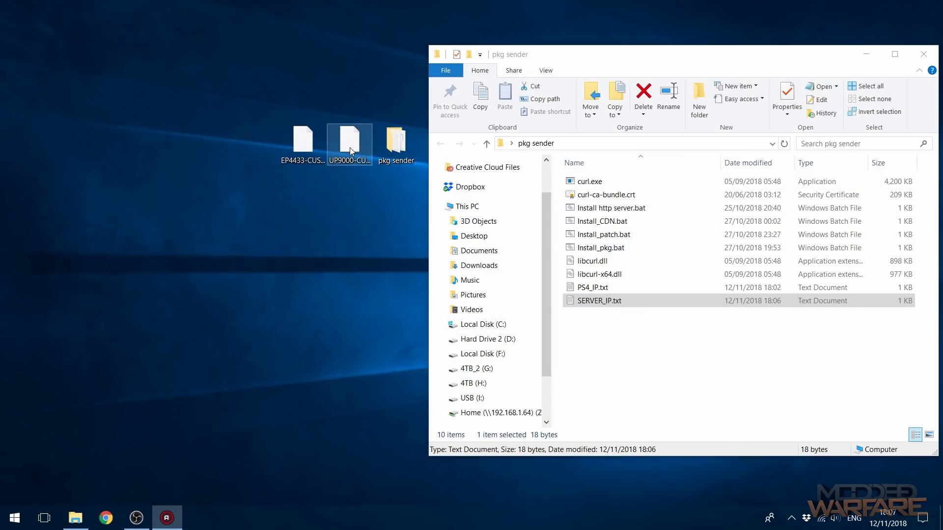
pyautogui.moveTo(353, 164); pyautogui.dragTo(686, 252)
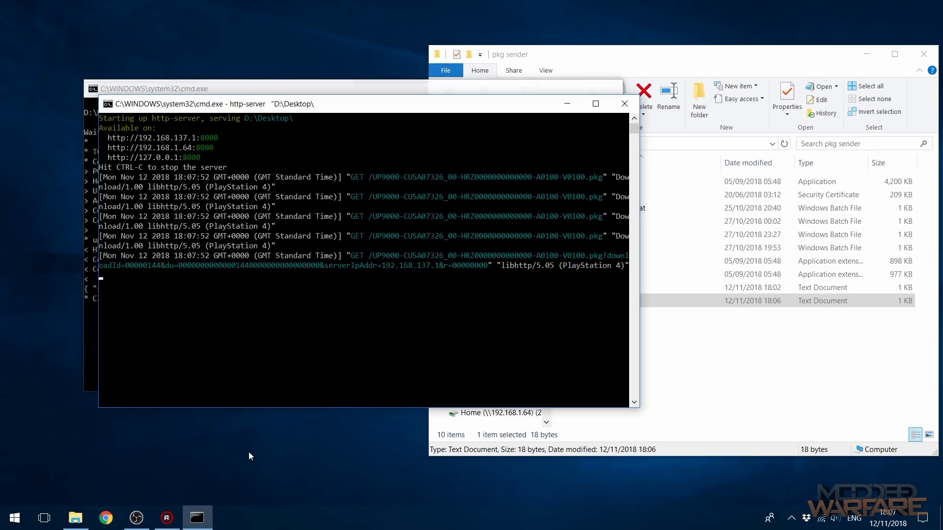
# - Restore OBS to watch the PS4 return to the home menu with the Remote Package Installer tile
pyautogui.click(136, 518)
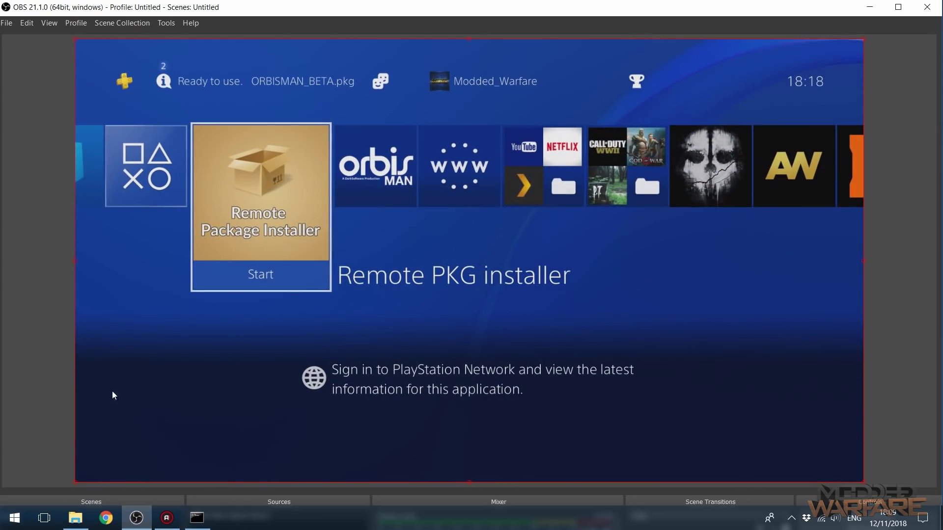
# - Close the http-server console and select all ten files in the pkg sender folder
pyautogui.click(870, 7)
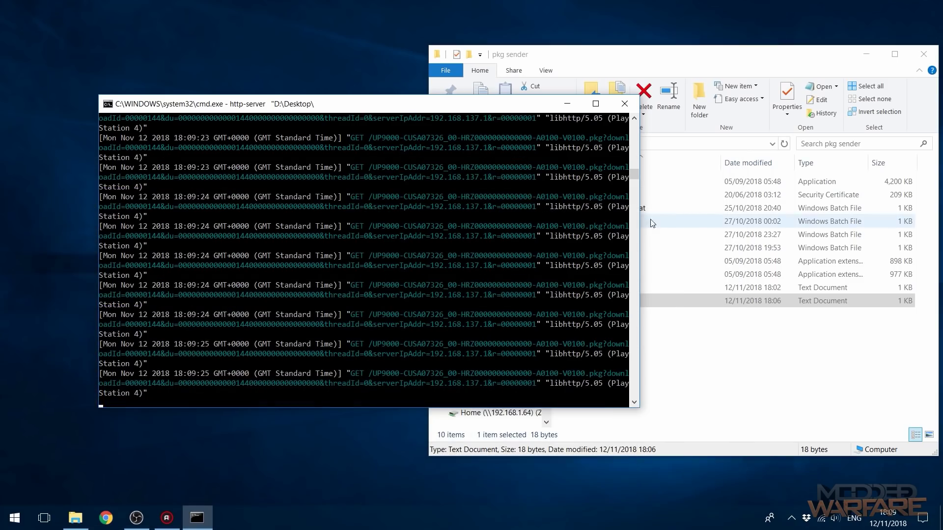
pyautogui.click(615, 107)
pyautogui.moveTo(654, 381); pyautogui.dragTo(626, 147)
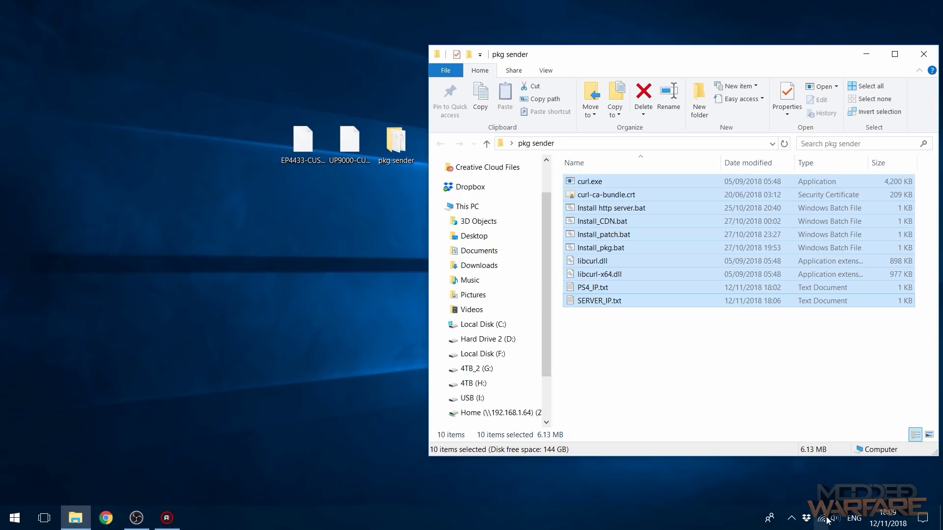
pyautogui.moveTo(827, 518)
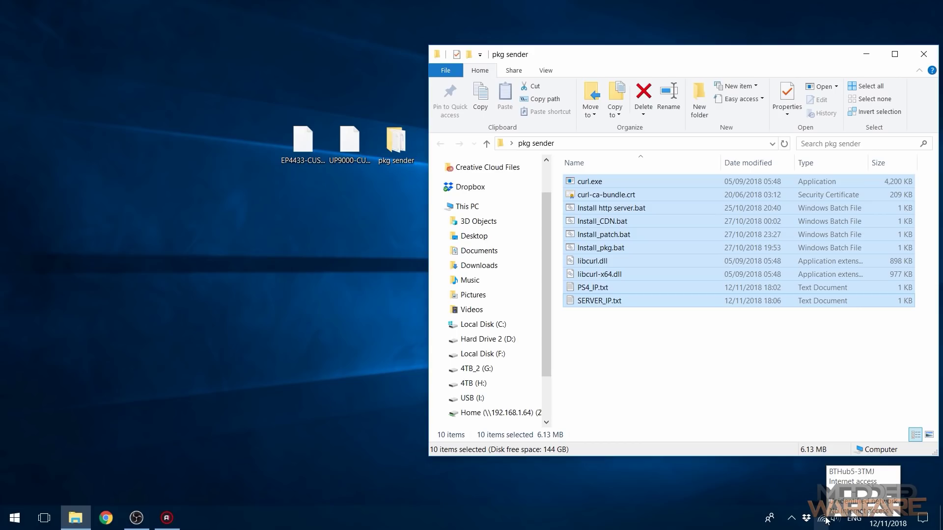
# - Turn off Internet Connection Sharing in the Wi-Fi adapter's Sharing properties
pyautogui.rightClick(821, 521)
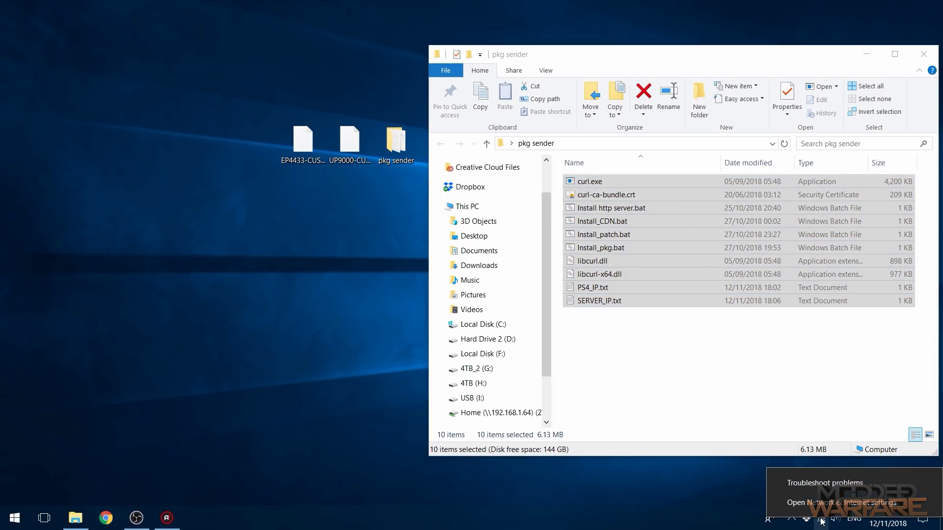
pyautogui.click(823, 503)
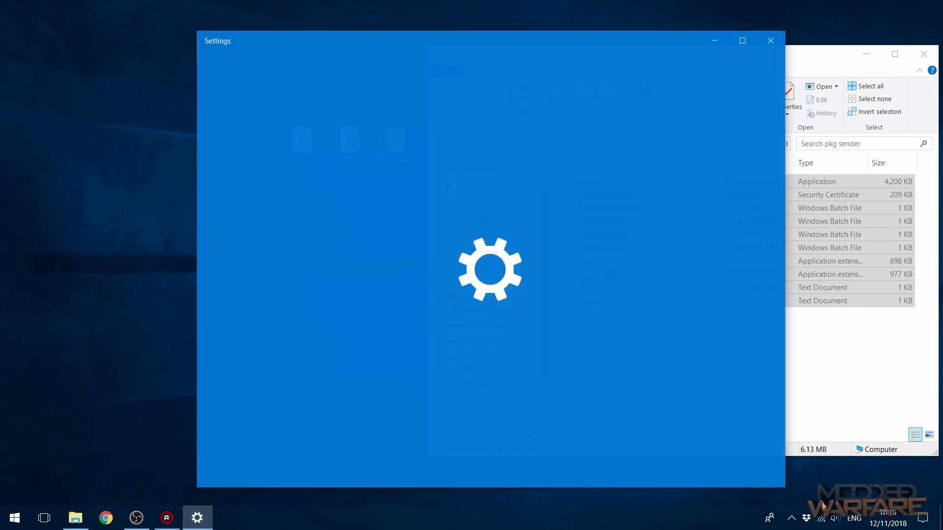
pyautogui.click(502, 341)
pyautogui.click(696, 142)
pyautogui.rightClick(696, 142)
pyautogui.click(722, 274)
pyautogui.click(229, 142)
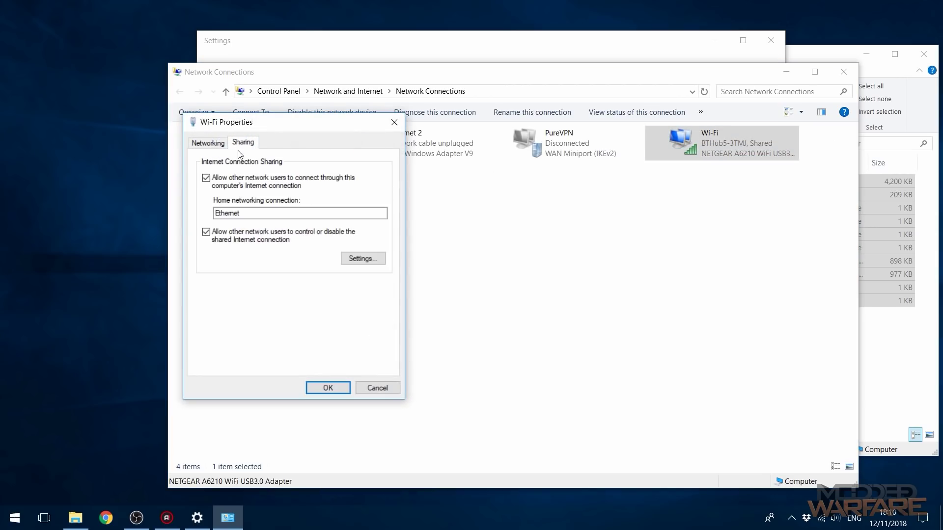
pyautogui.click(206, 178)
pyautogui.click(316, 388)
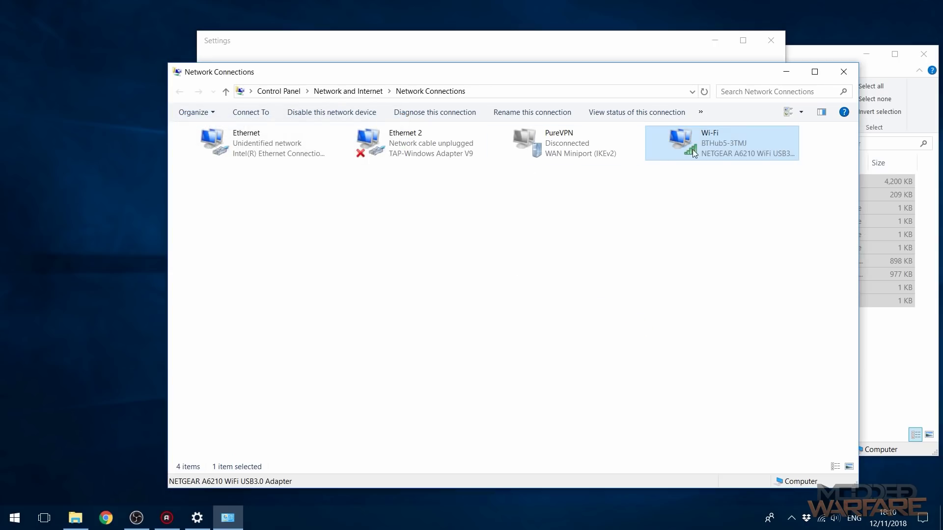
# - Bridge the Wi-Fi and Ethernet connections and dismiss the resulting configuration error
pyautogui.keyDown('ctrl'); pyautogui.click(256, 145); pyautogui.keyUp('ctrl')
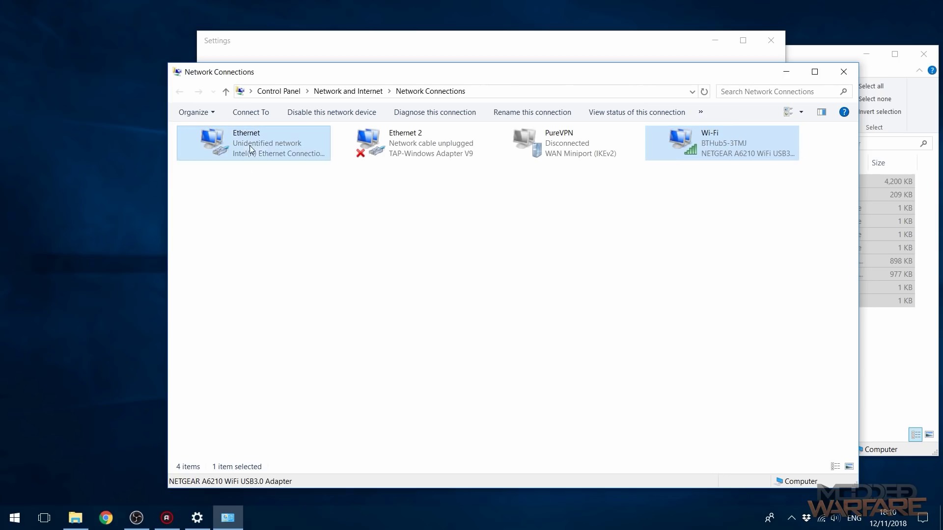
pyautogui.rightClick(668, 139)
pyautogui.click(711, 195)
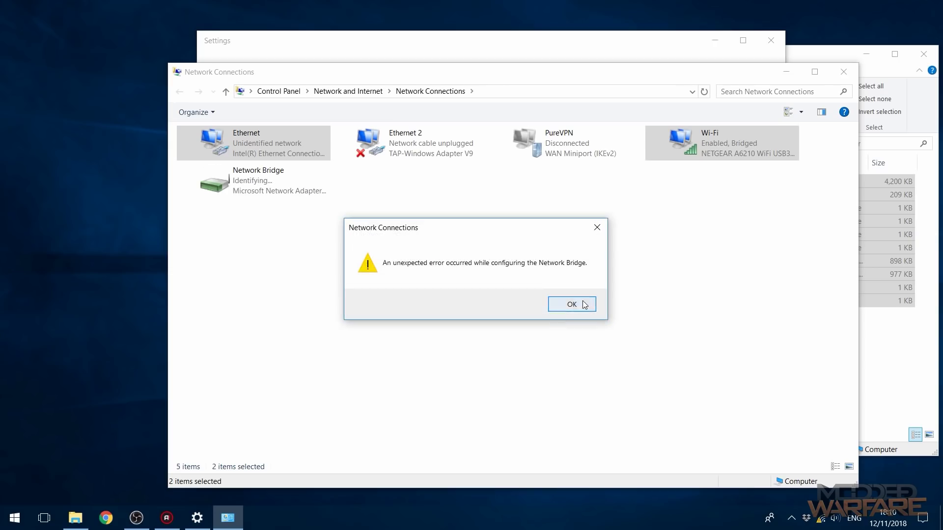
pyautogui.click(584, 304)
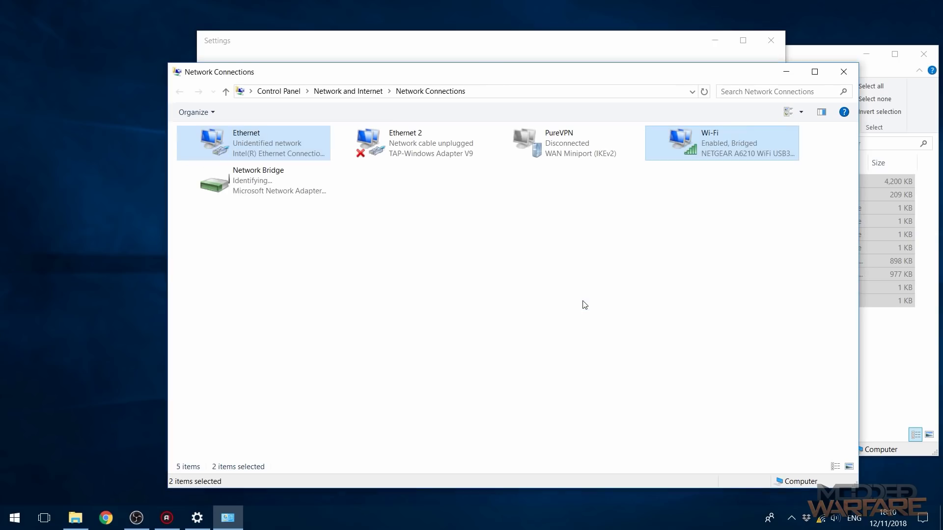
# - Add the Ethernet adapter to the new Network Bridge
pyautogui.click(543, 253)
pyautogui.click(256, 140)
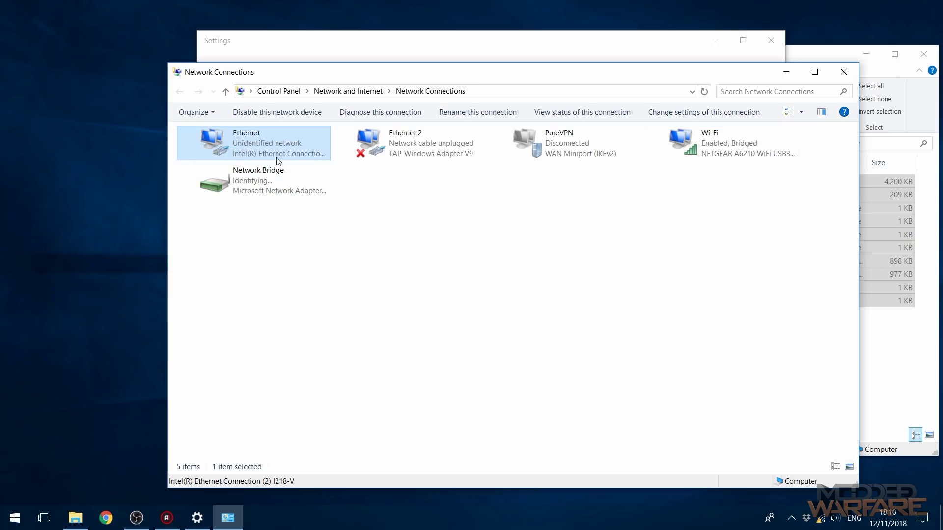
pyautogui.click(746, 142)
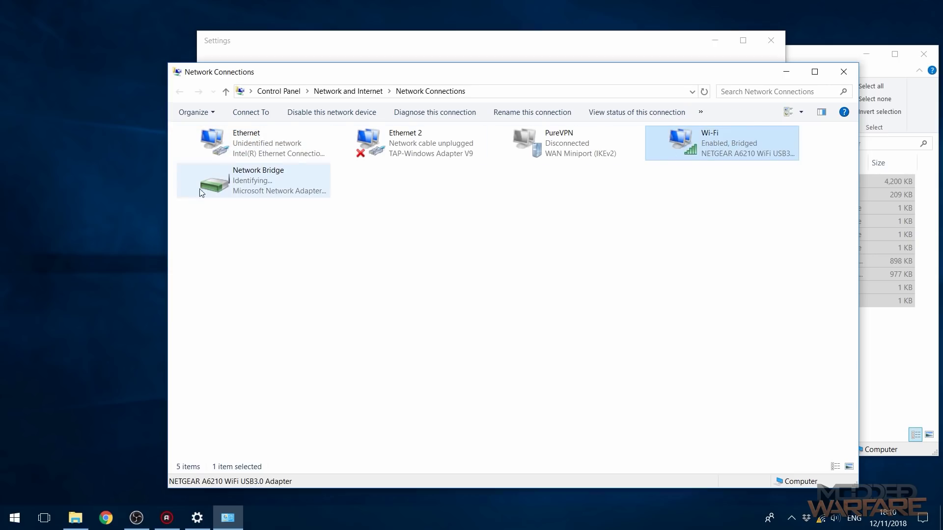
pyautogui.click(253, 178)
pyautogui.click(245, 135)
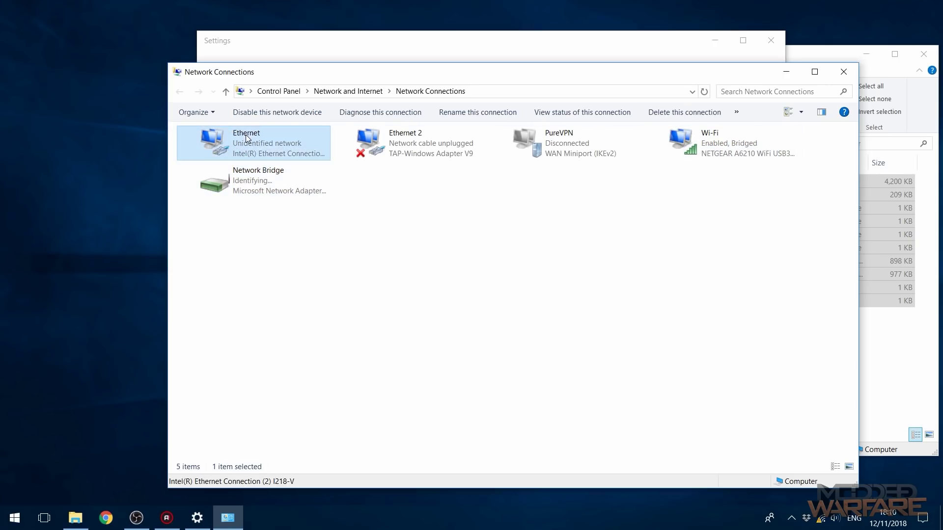
pyautogui.rightClick(270, 145)
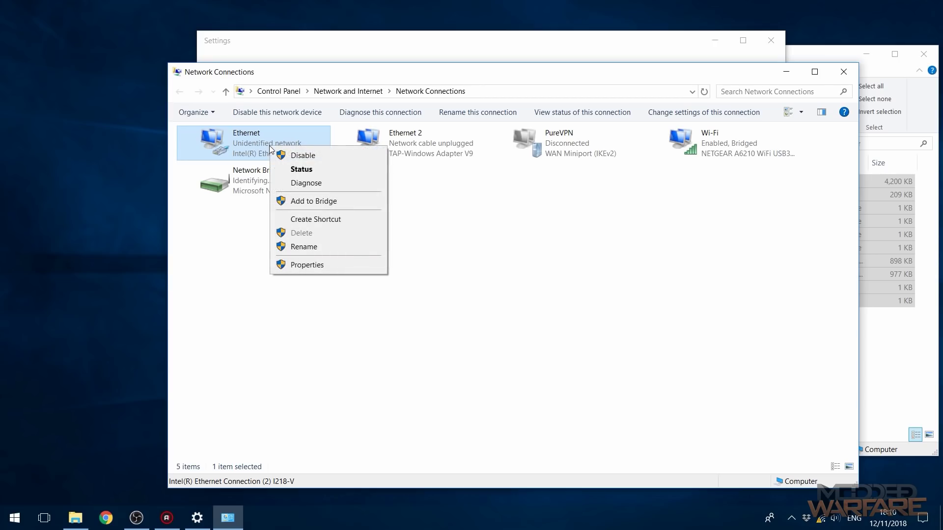
pyautogui.click(296, 204)
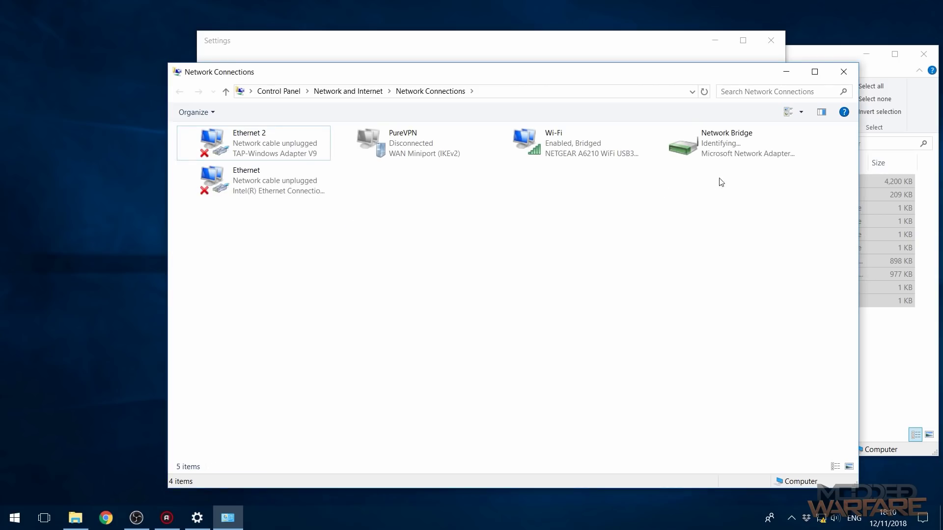
# - Check that Wi-Fi and Ethernet both show as bridged, then move the Network Connections window aside
pyautogui.click(548, 145)
pyautogui.click(258, 188)
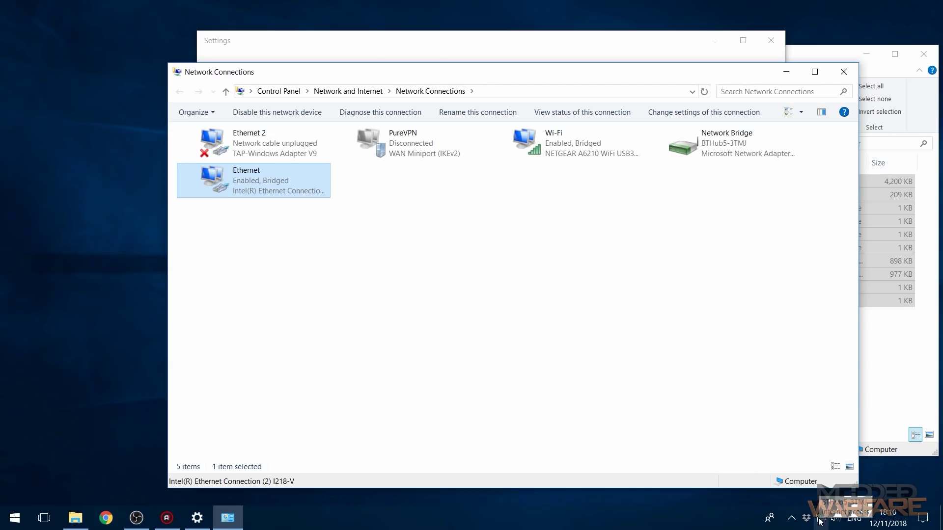
pyautogui.click(764, 250)
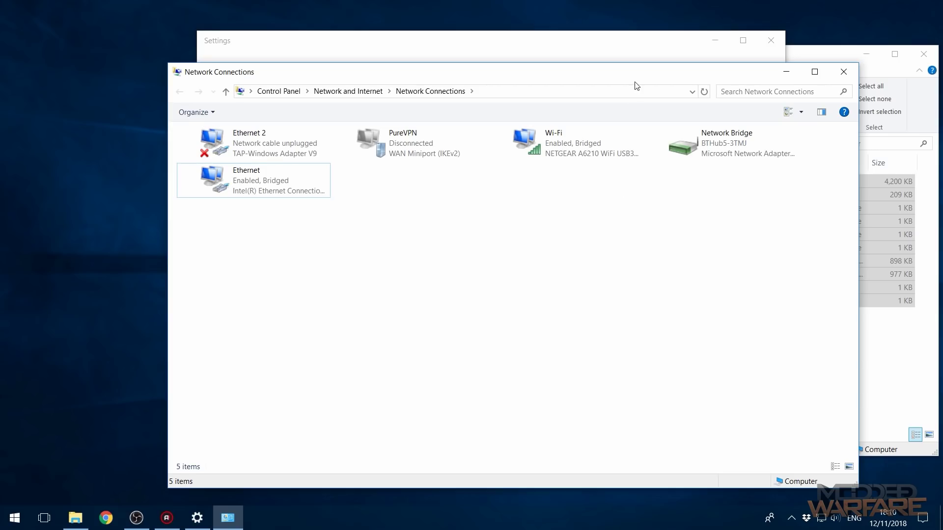
pyautogui.moveTo(635, 82); pyautogui.dragTo(612, 84)
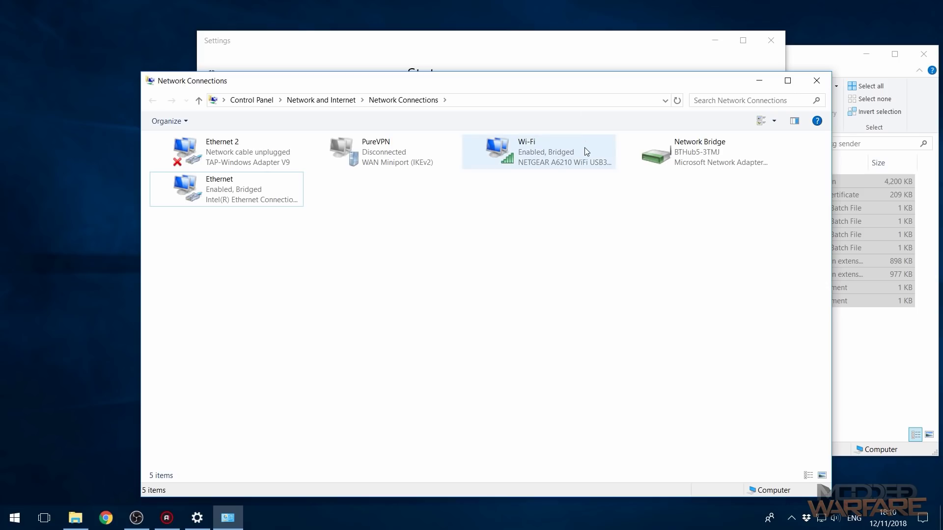
# - Close Network Connections and Settings, then bring up the PS4 capture in OBS
pyautogui.click(809, 86)
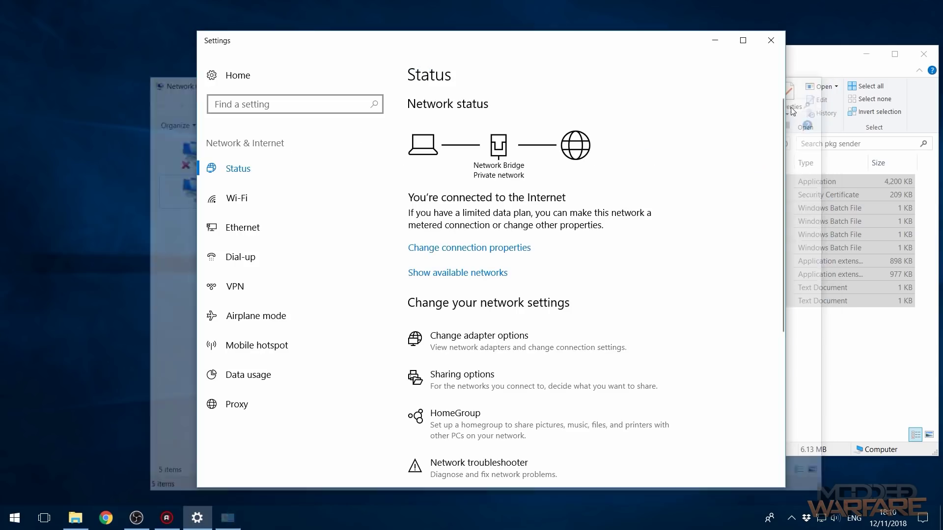
pyautogui.click(771, 40)
pyautogui.click(137, 518)
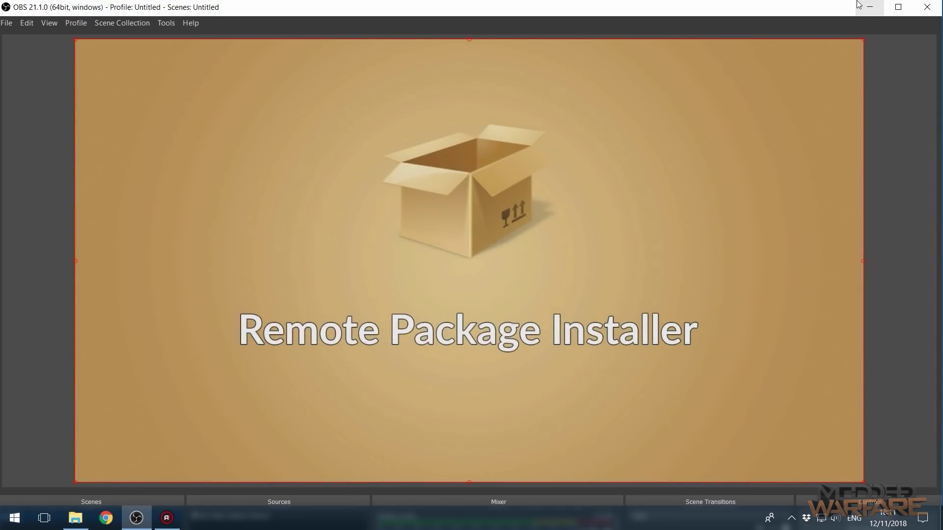
# - Change PS4_IP.txt to 192.168.1.113, then drag the UP9000 package onto the install batch file
pyautogui.click(860, 6)
pyautogui.click(604, 301)
pyautogui.doubleClick(593, 288)
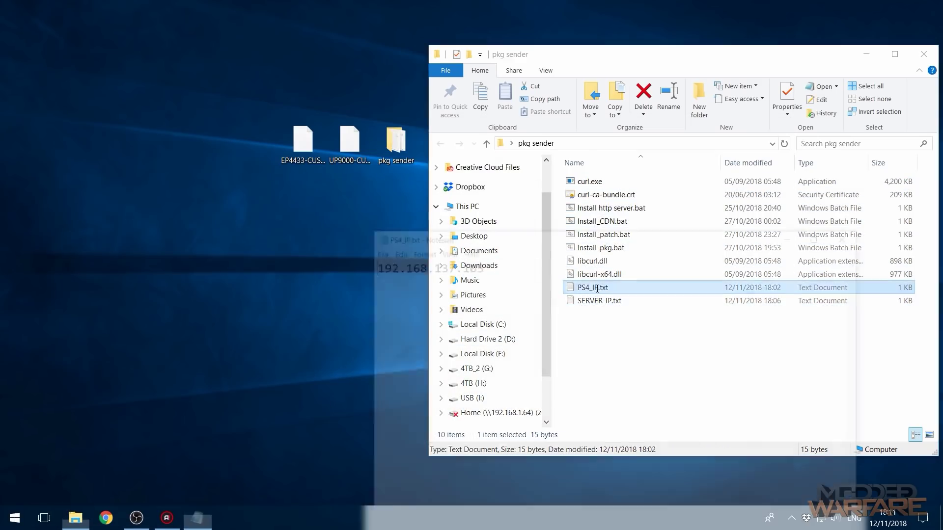
pyautogui.moveTo(477, 264); pyautogui.dragTo(413, 263)
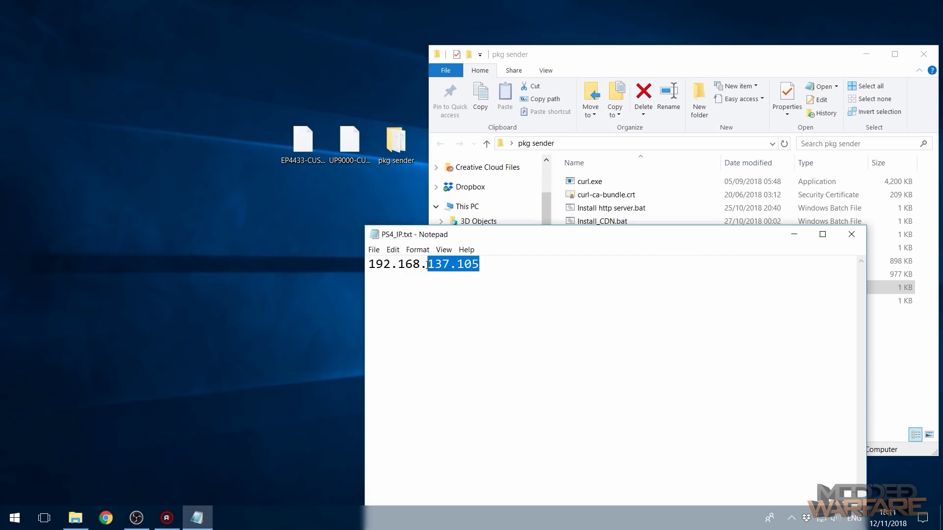
pyautogui.write('1.')
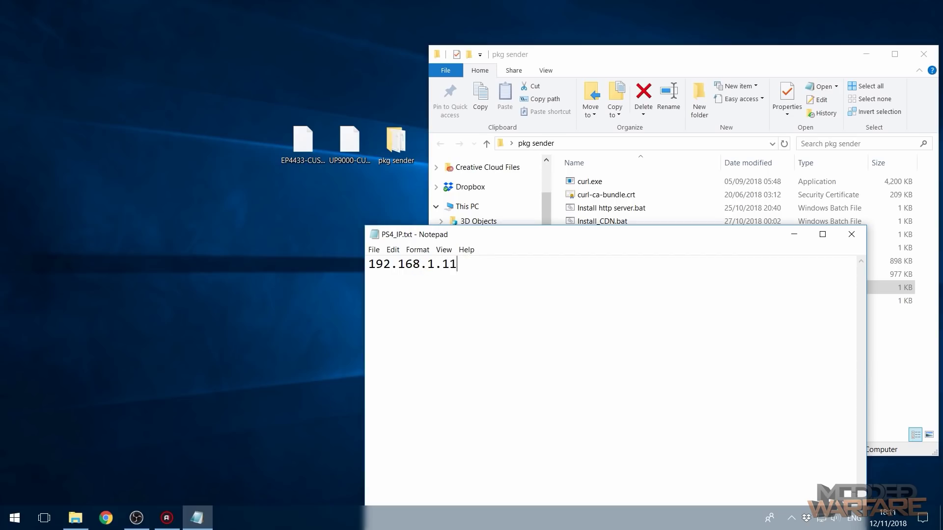
pyautogui.click(851, 234)
pyautogui.moveTo(349, 145); pyautogui.dragTo(655, 255)
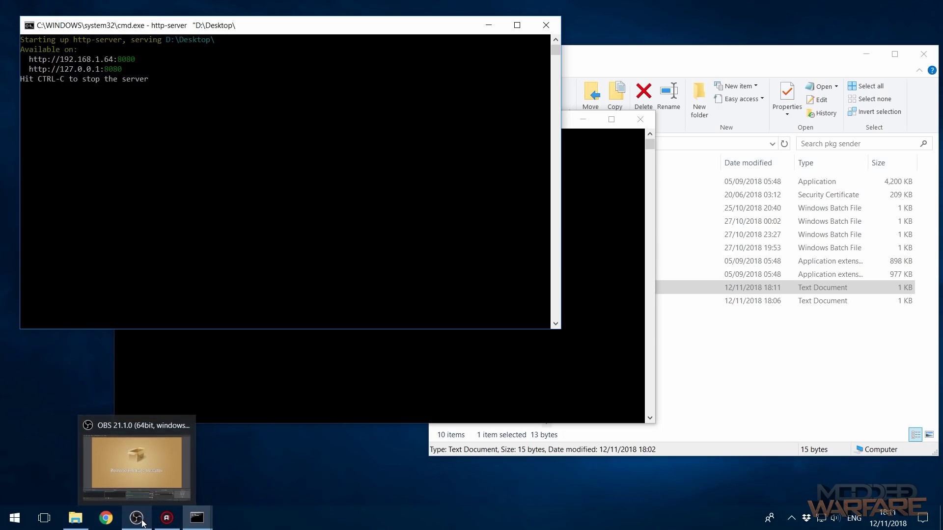
# - Check the upload console's output, then close it and the http-server console
pyautogui.click(444, 385)
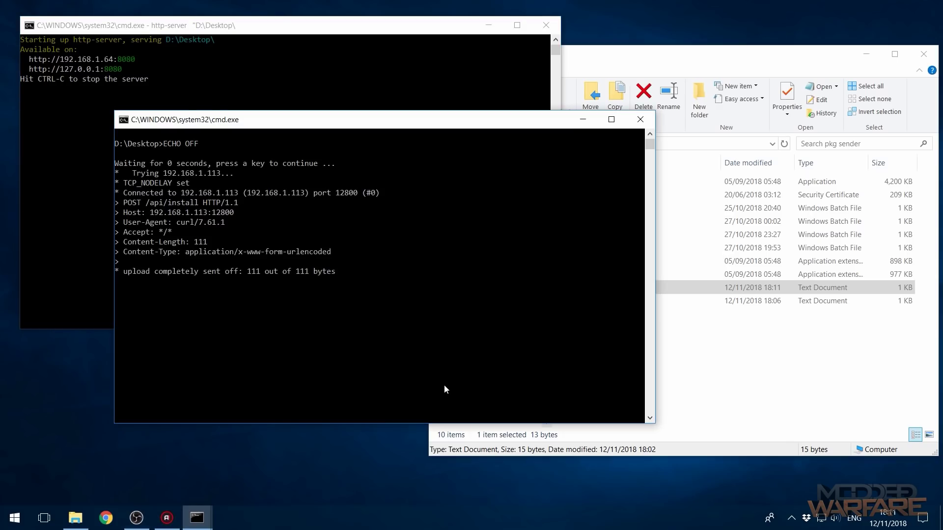
pyautogui.click(640, 119)
pyautogui.click(545, 25)
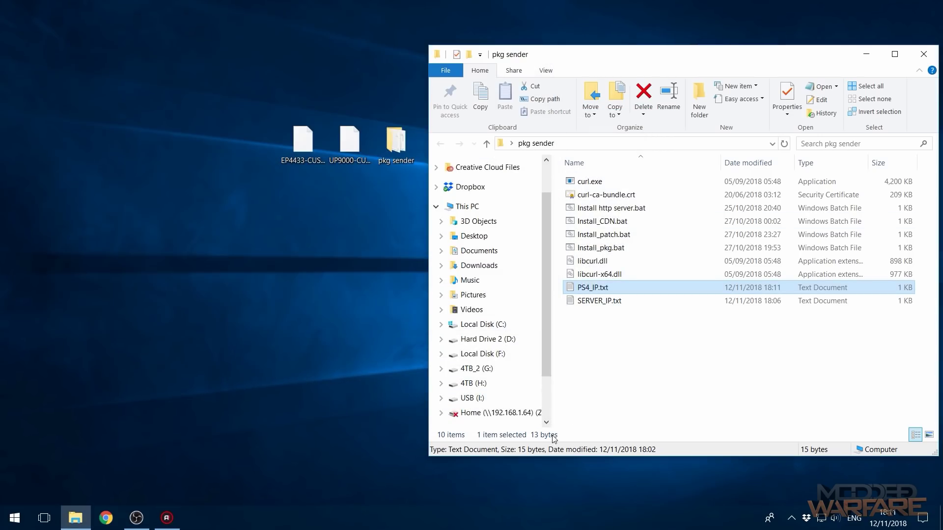
# - Change SERVER_IP.txt to 192.168.1.64:8080 and return to the PS4 preview in OBS
pyautogui.doubleClick(620, 306)
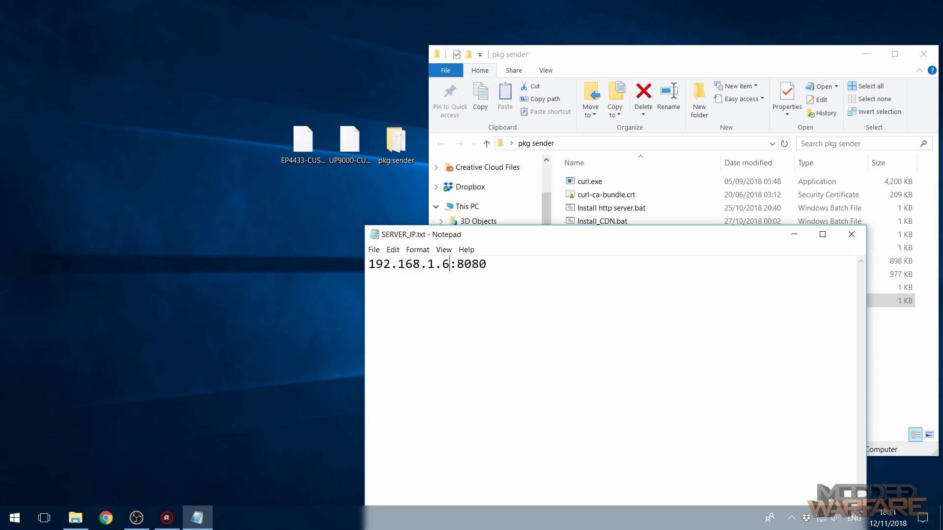
pyautogui.click(852, 234)
pyautogui.click(136, 518)
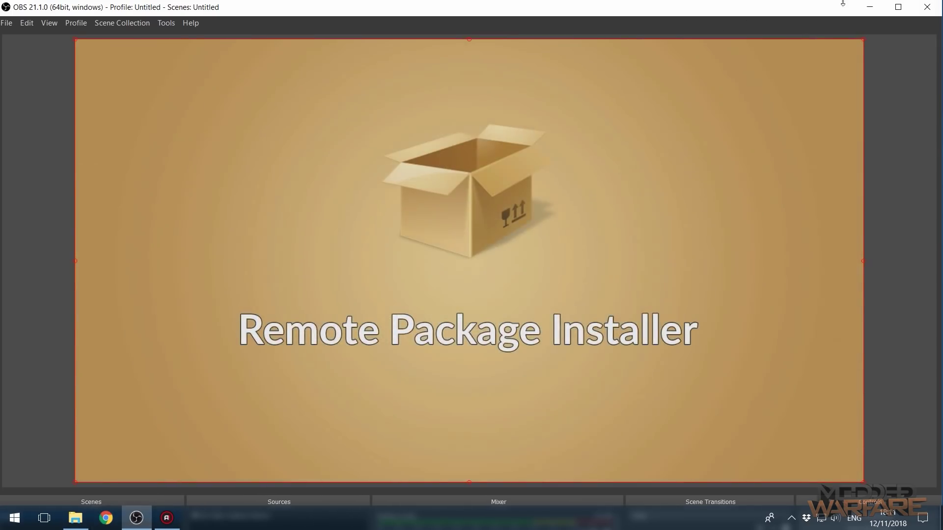
# - Send the UP9000 package to the PS4 and watch it download, 652.3 MB of 41.697 GB
pyautogui.click(870, 7)
pyautogui.moveTo(350, 147); pyautogui.dragTo(641, 242)
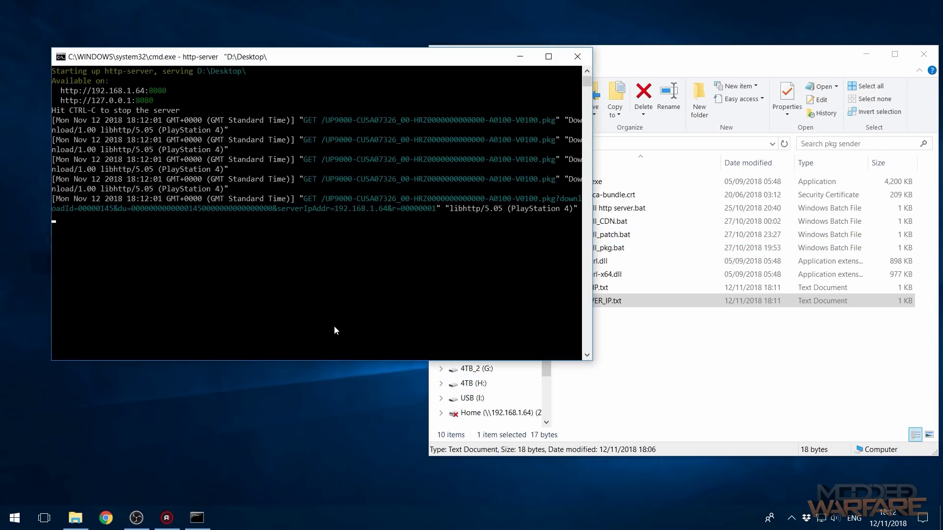
pyautogui.click(136, 518)
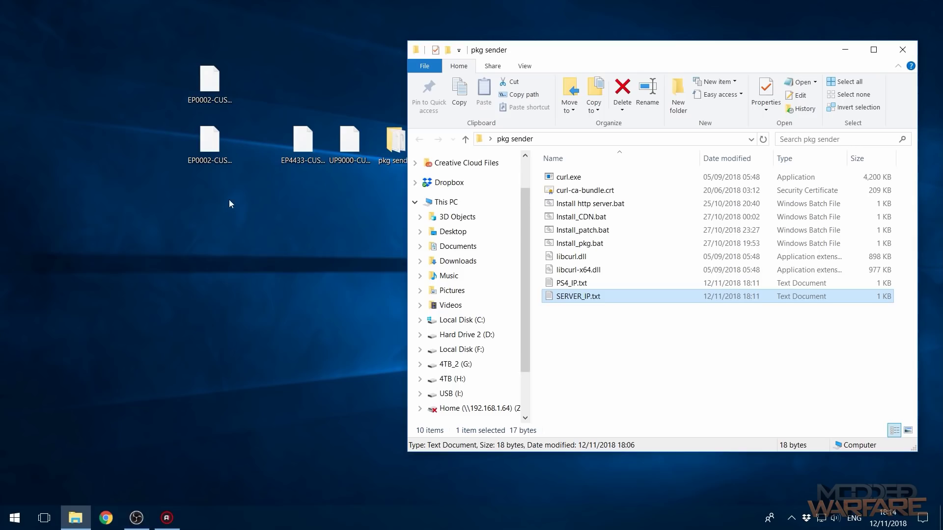
# - Select both overlapping EP0002-CUSA00851 package parts on the desktop with one selection box
pyautogui.click(216, 113)
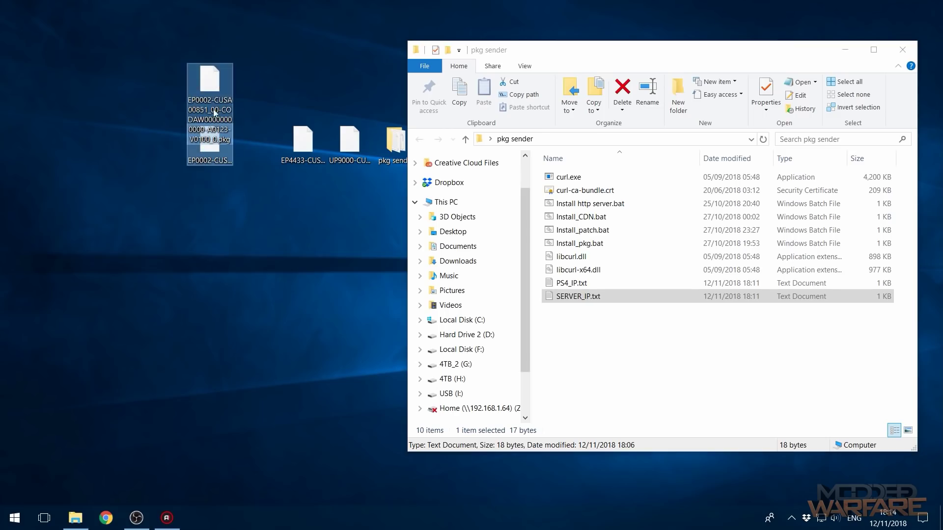
pyautogui.keyDown('ctrl'); pyautogui.click(210, 165); pyautogui.keyUp('ctrl')
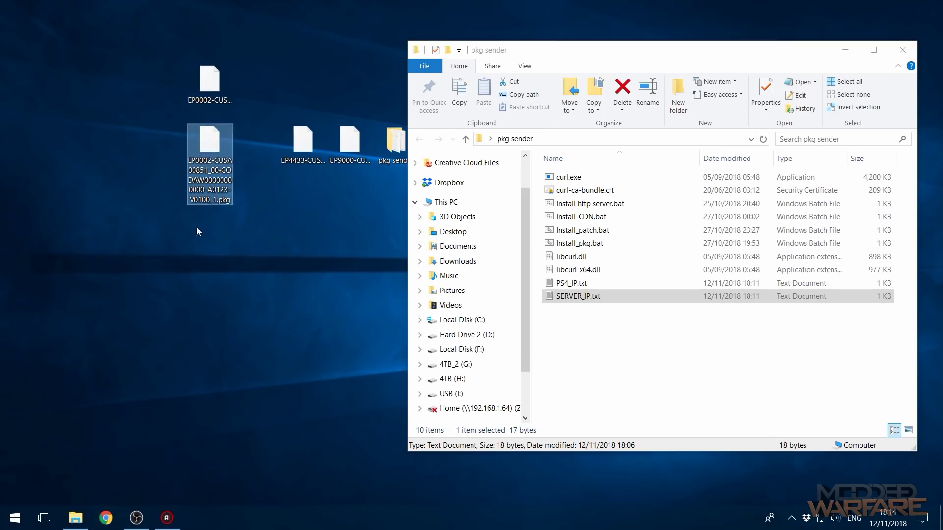
pyautogui.click(223, 97)
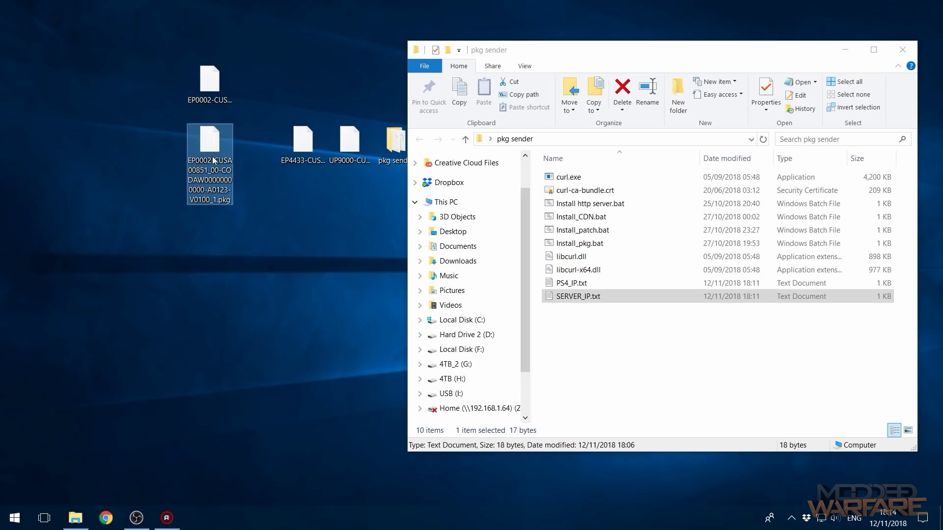
pyautogui.click(174, 239)
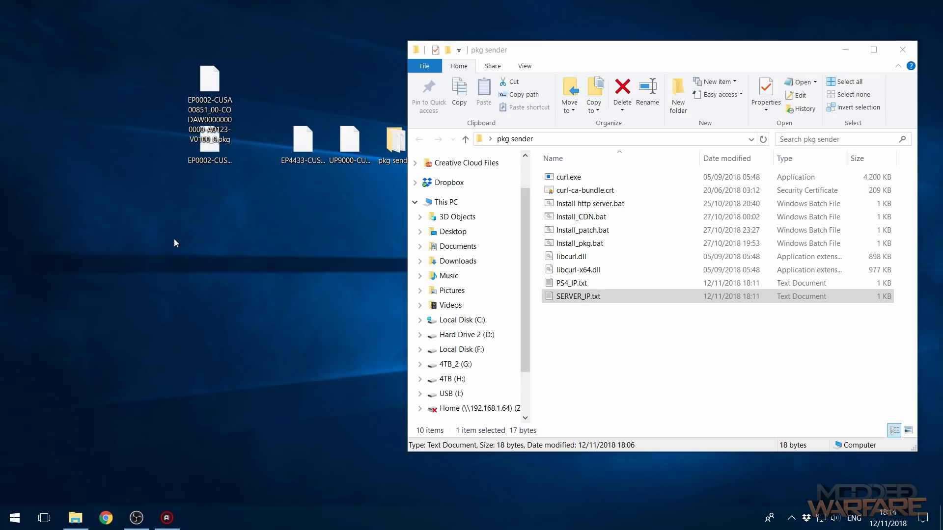
pyautogui.moveTo(174, 239); pyautogui.dragTo(214, 71)
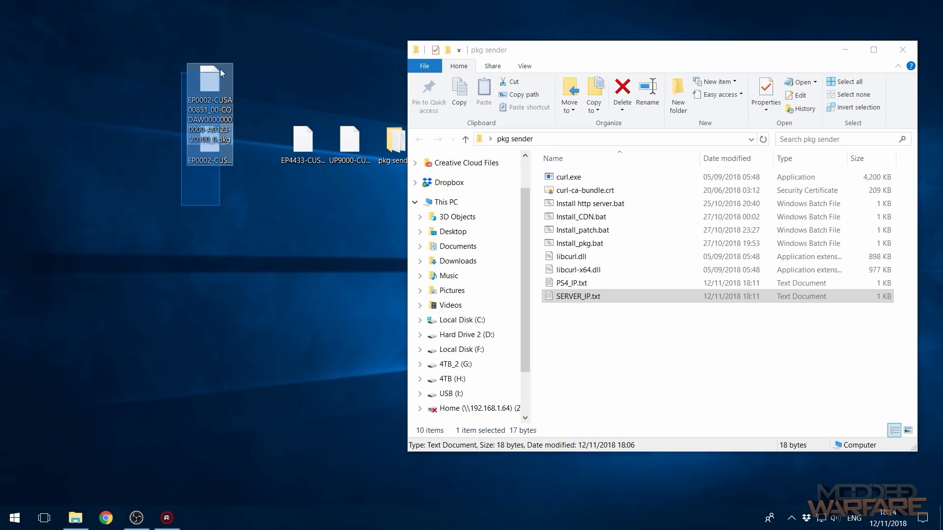
# - Send both EP0002 parts through Install_CDN.bat with part count 1, then check the PS4 preview
pyautogui.moveTo(215, 92)
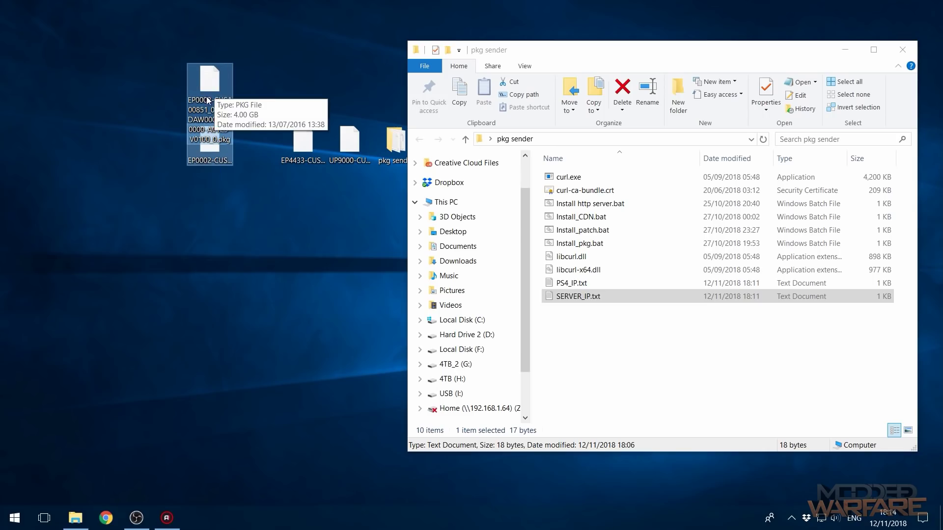
pyautogui.moveTo(206, 92); pyautogui.dragTo(684, 225)
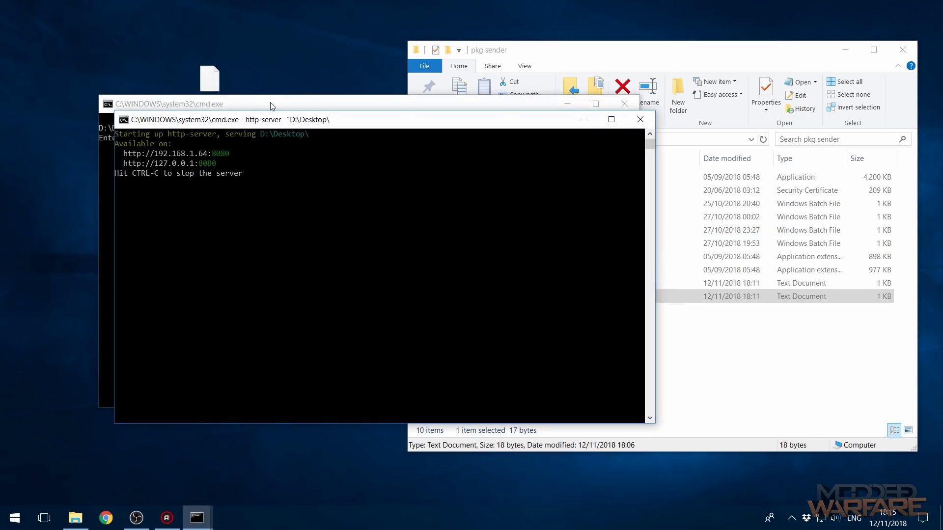
pyautogui.moveTo(270, 106); pyautogui.dragTo(320, 111)
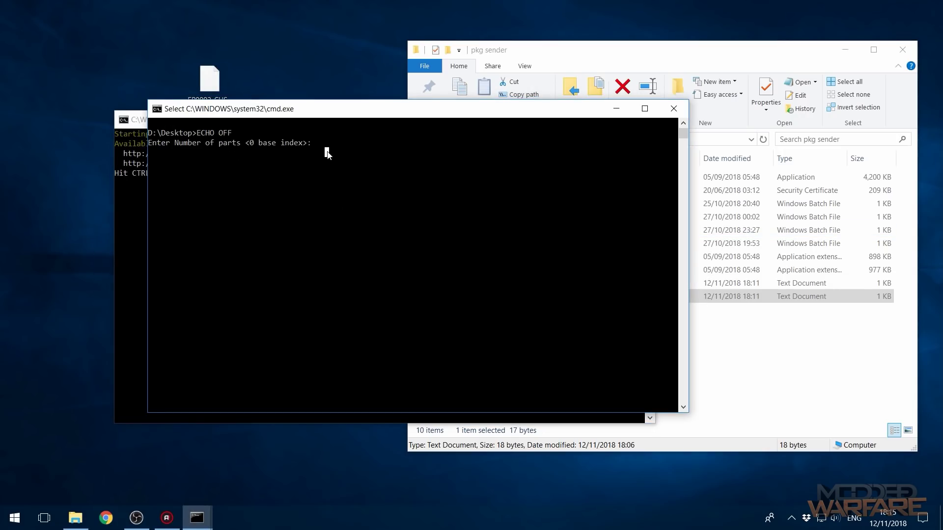
pyautogui.write('1')
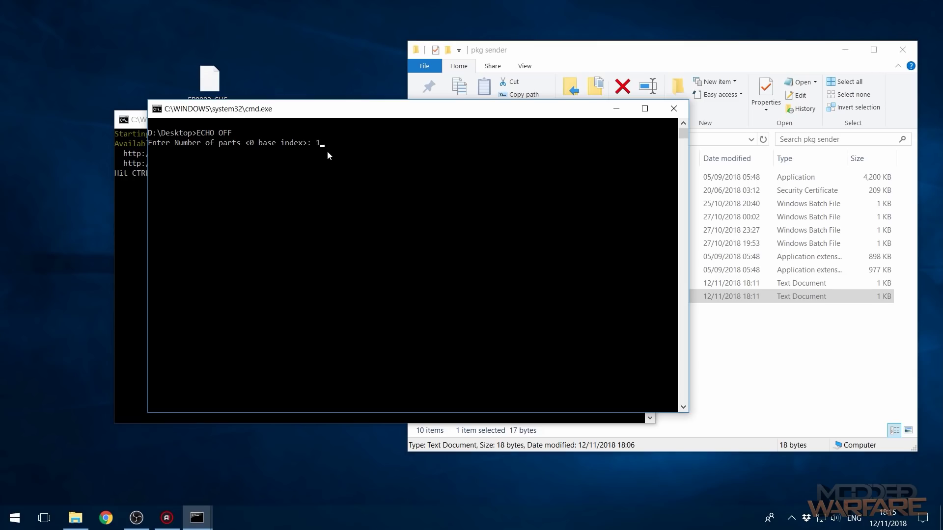
pyautogui.press('Return')
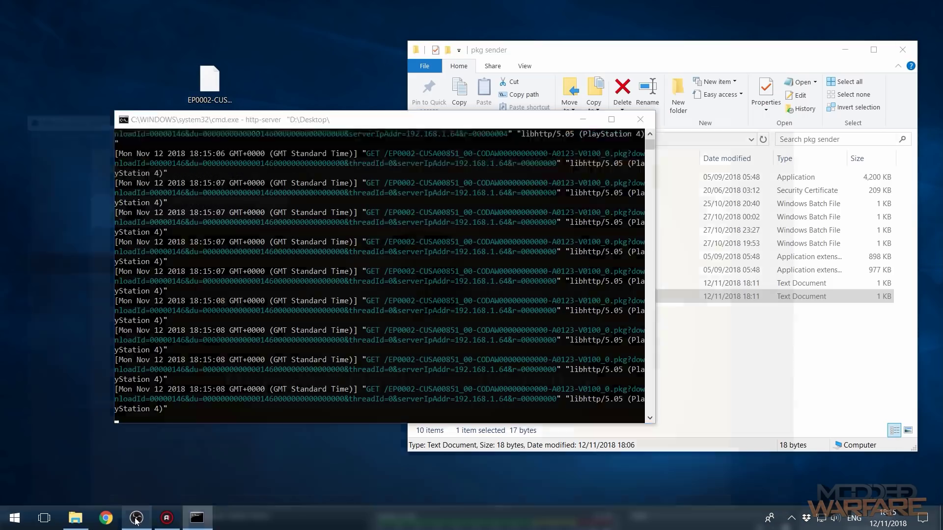
pyautogui.click(135, 518)
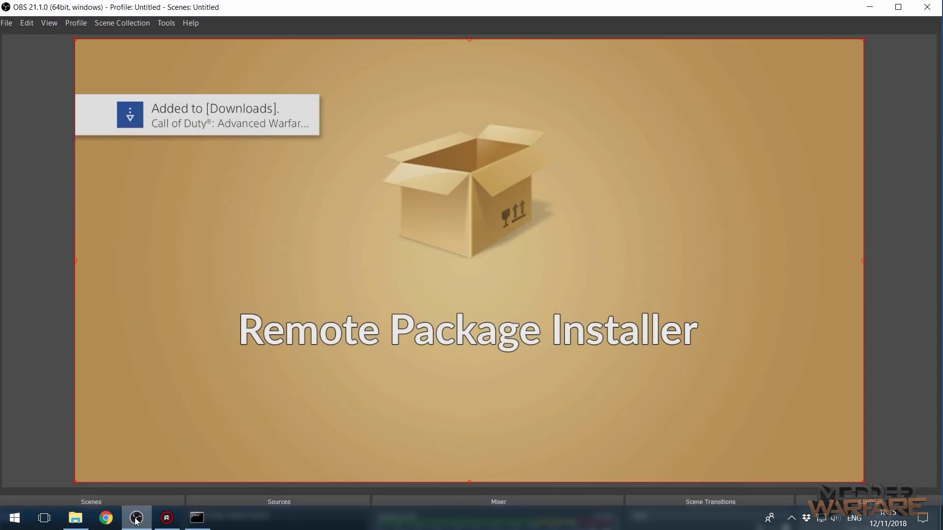